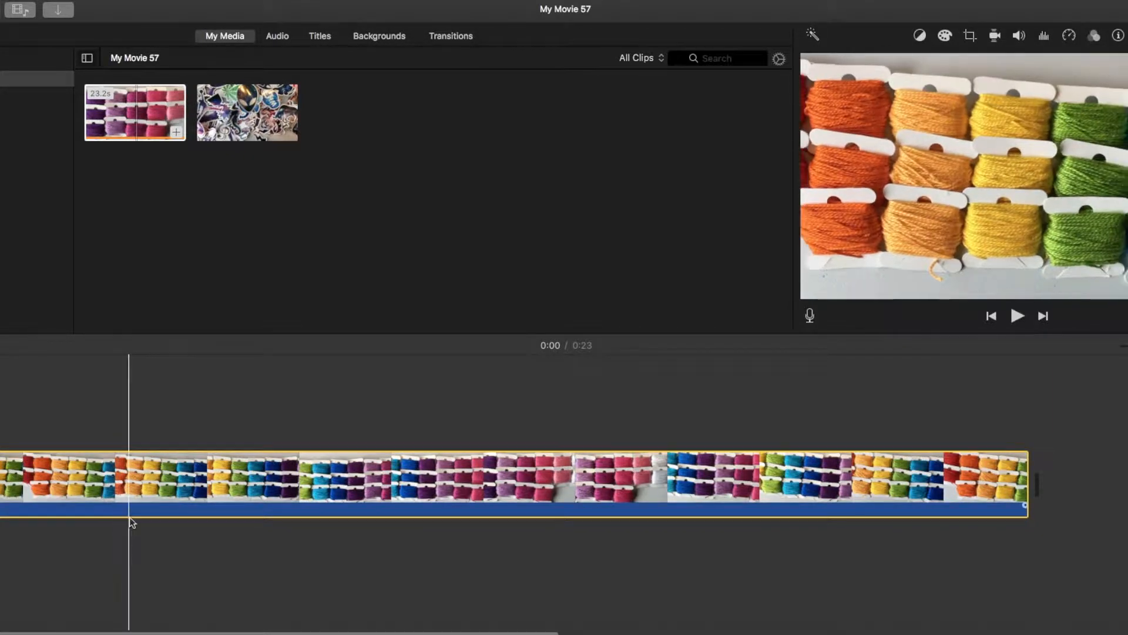
- Set the thread clip's volume to 0% and add the Little_Cookie_II track beneath it in the timeline
{"action": "left_click", "coordinate": [1021, 36]}
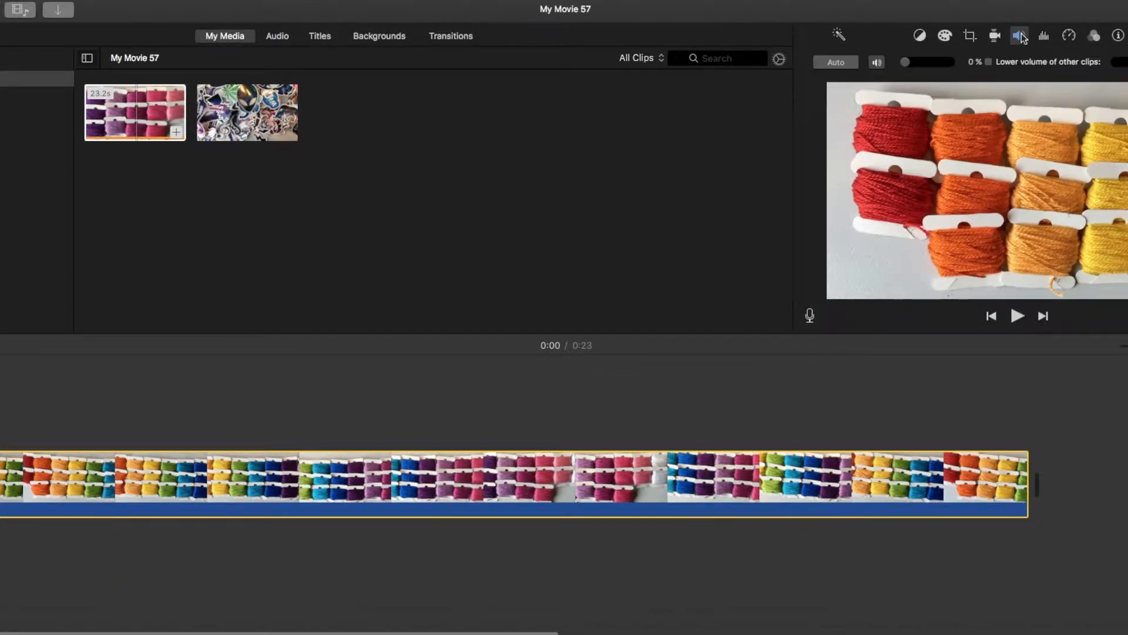
{"action": "left_click_drag", "start_coordinate": [905, 61], "coordinate": [824, 71]}
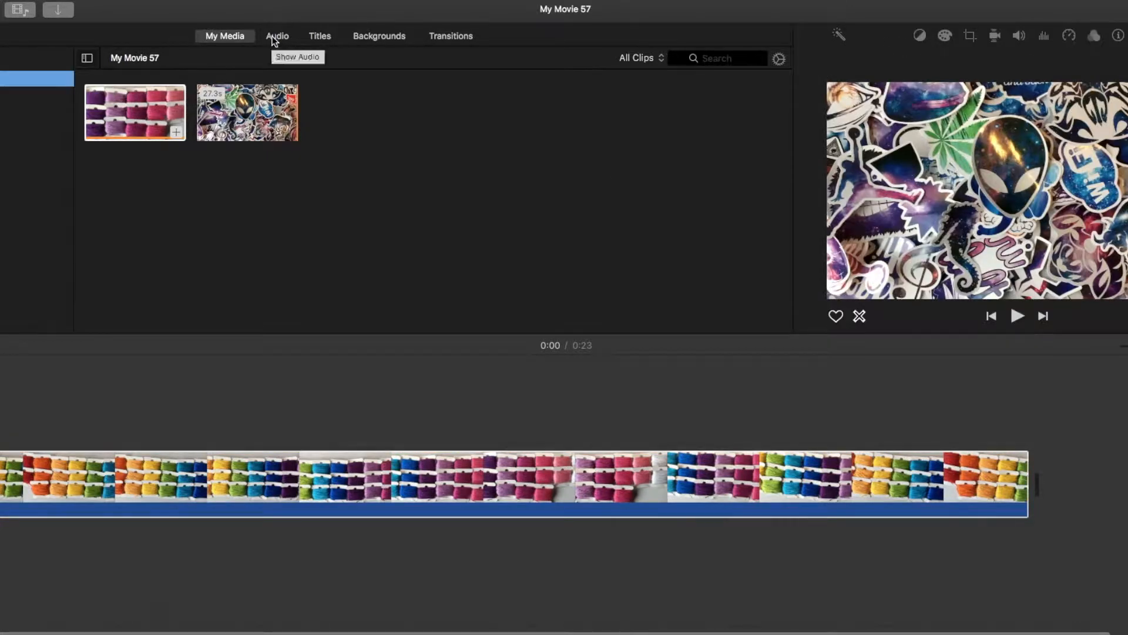
{"action": "left_click", "coordinate": [283, 39]}
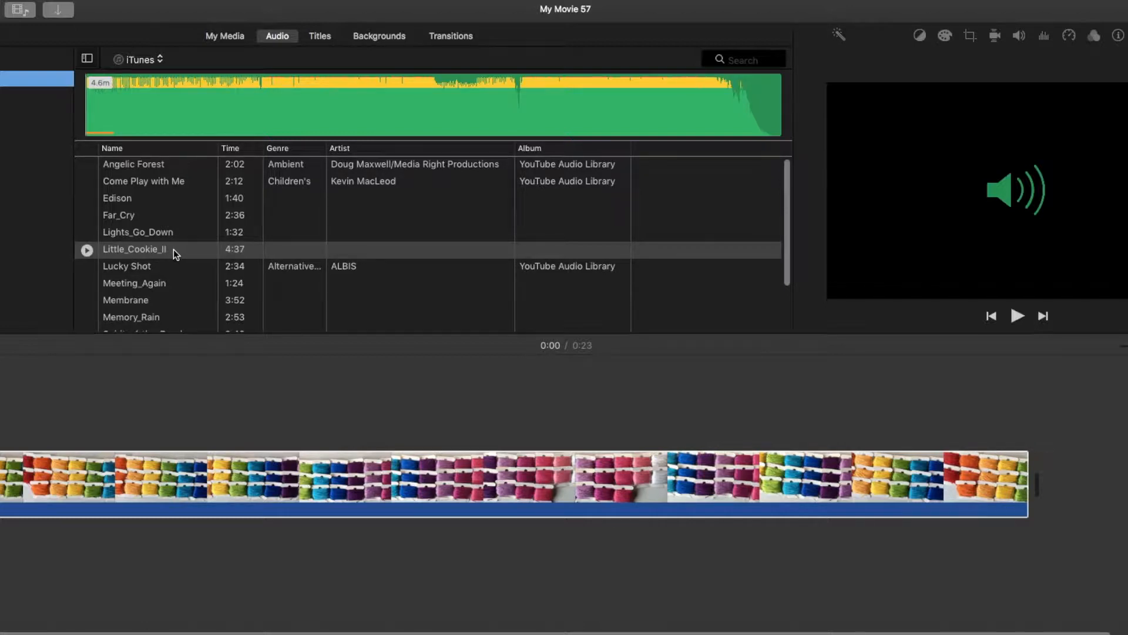
{"action": "left_click_drag", "start_coordinate": [174, 249], "coordinate": [35, 559]}
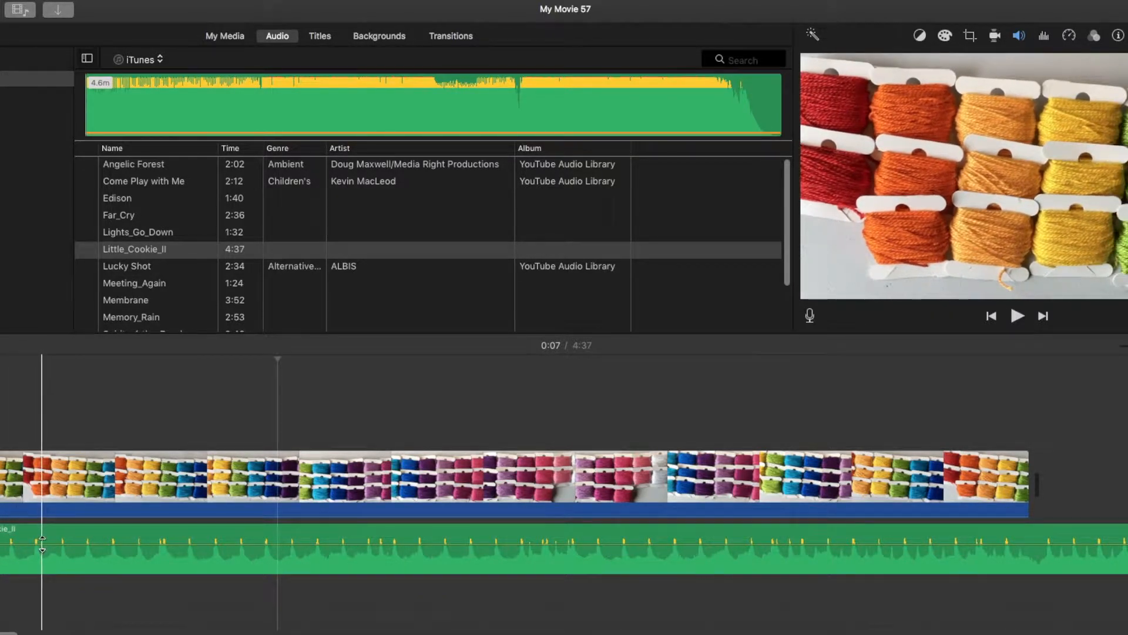
- Split the thread clip at the first four beat peaks of the music waveform, starting near the beginning
{"action": "key", "text": "Home"}
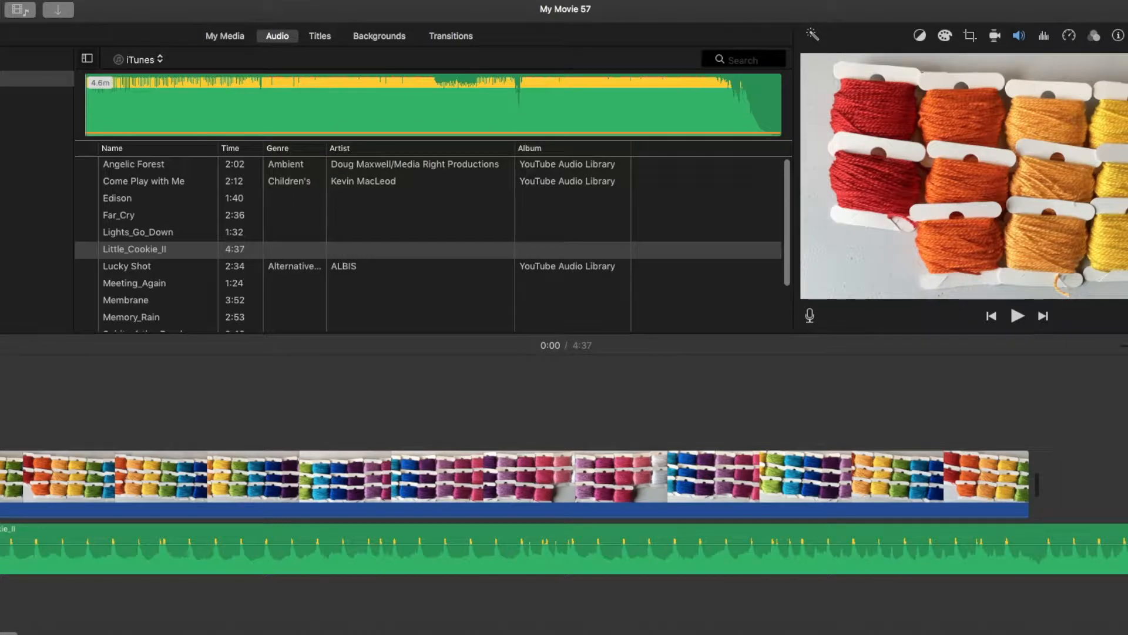
{"action": "key", "text": "super+plus"}
{"action": "key", "text": "super+plus"}
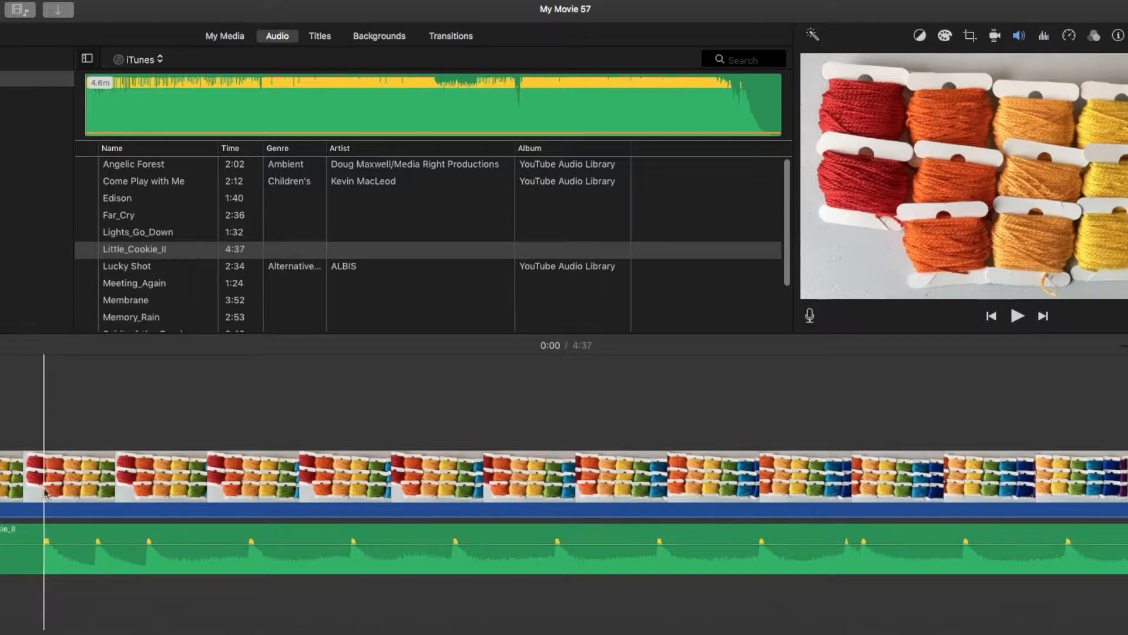
{"action": "left_click", "coordinate": [49, 427]}
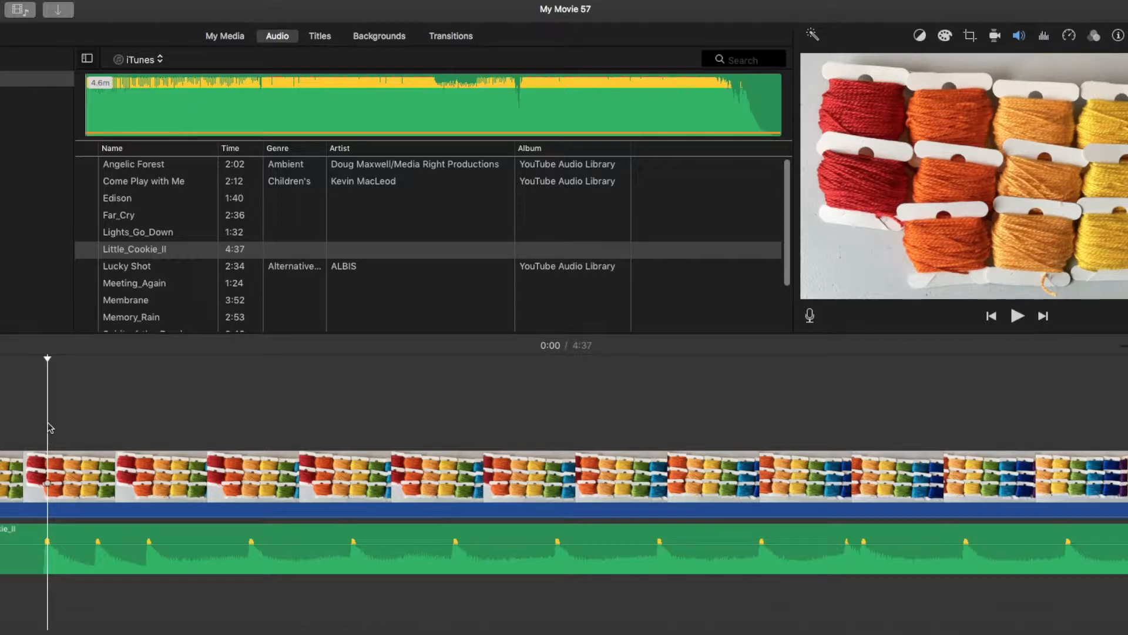
{"action": "key", "text": "super+b"}
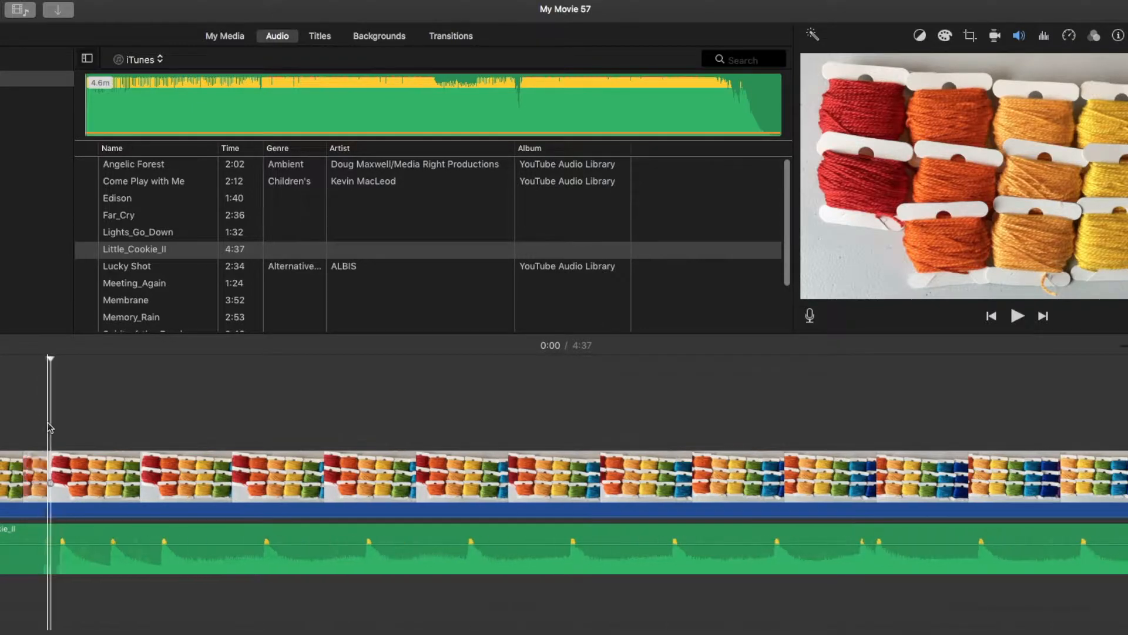
{"action": "left_click", "coordinate": [102, 428]}
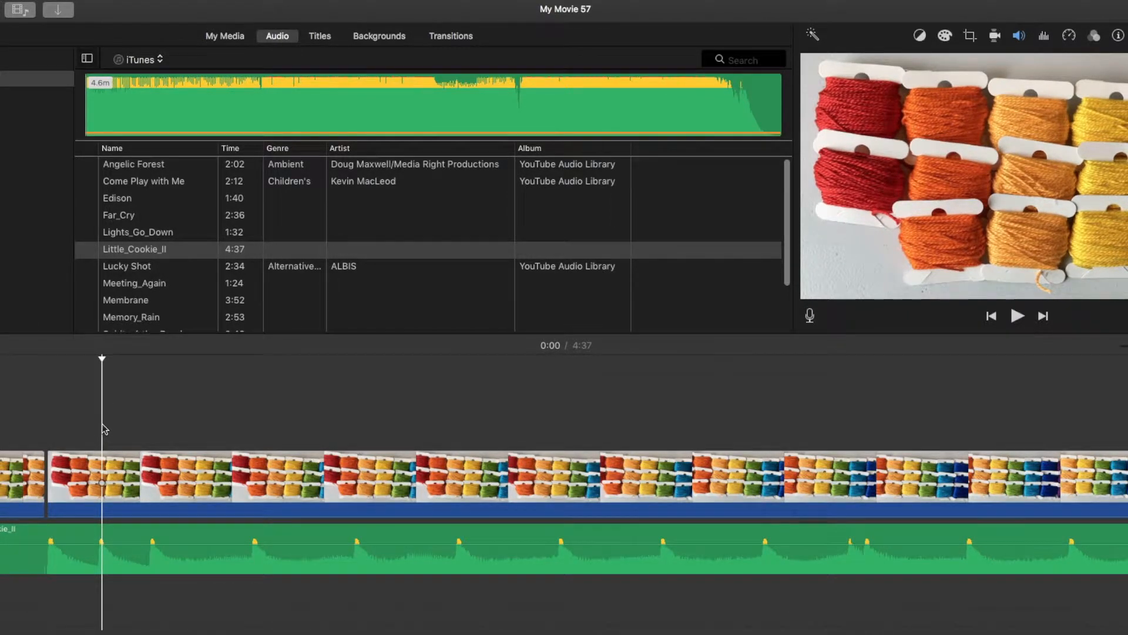
{"action": "key", "text": "super+b"}
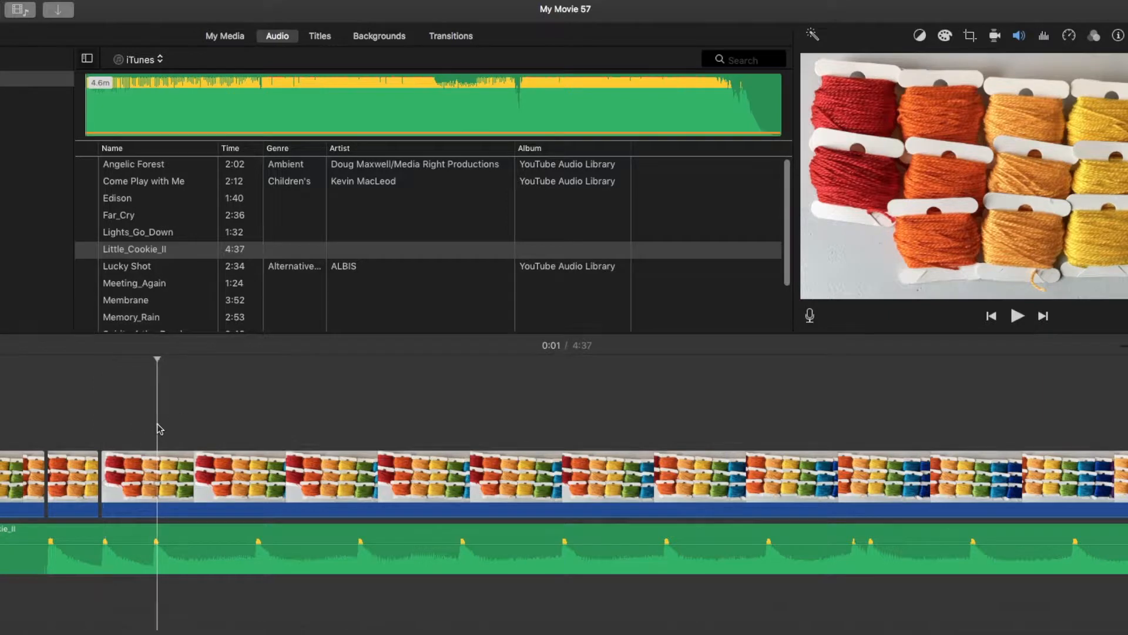
{"action": "key", "text": "super+b"}
{"action": "left_click", "coordinate": [262, 424]}
{"action": "key", "text": "super+b"}
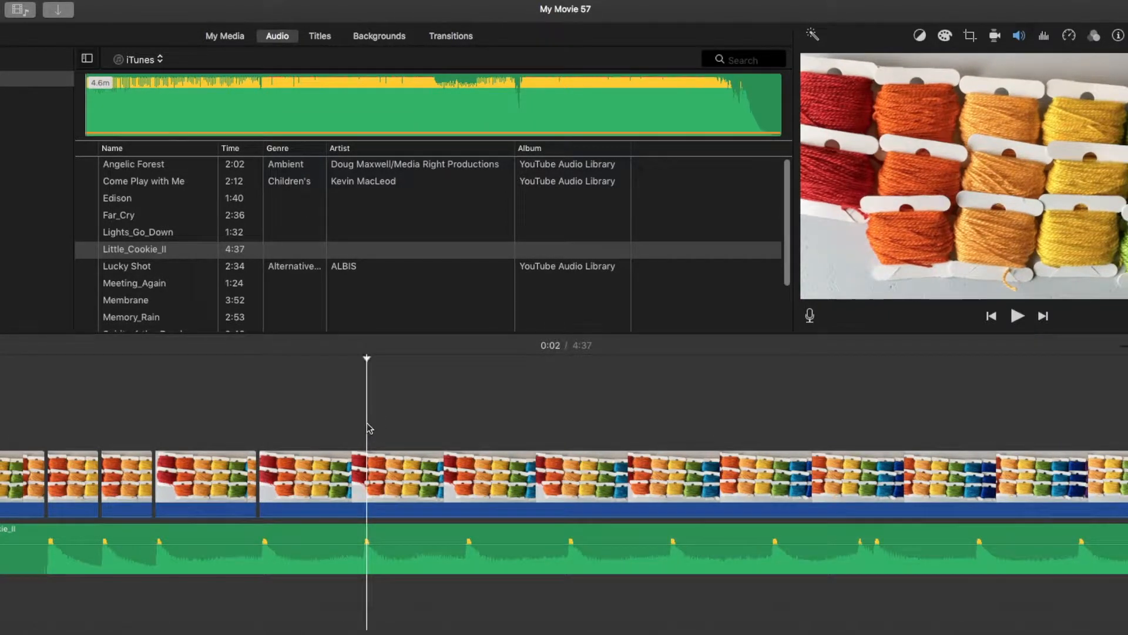
- Split the remaining thread clip at the next five beat peaks, starting from 0:02
{"action": "key", "text": "super+b"}
{"action": "left_click", "coordinate": [471, 428]}
{"action": "key", "text": "super+b"}
{"action": "left_click", "coordinate": [578, 428]}
{"action": "key", "text": "super+b"}
{"action": "scroll", "coordinate": [565, 427], "scroll_direction": "right", "scroll_amount": 9}
{"action": "left_click", "coordinate": [140, 435]}
{"action": "key", "text": "super+b"}
{"action": "left_click", "coordinate": [244, 428]}
{"action": "key", "text": "super+b"}
- Split the thread clip at the next four beat peaks, beginning with the closely spaced beat at 0:04
{"action": "left_click", "coordinate": [334, 423]}
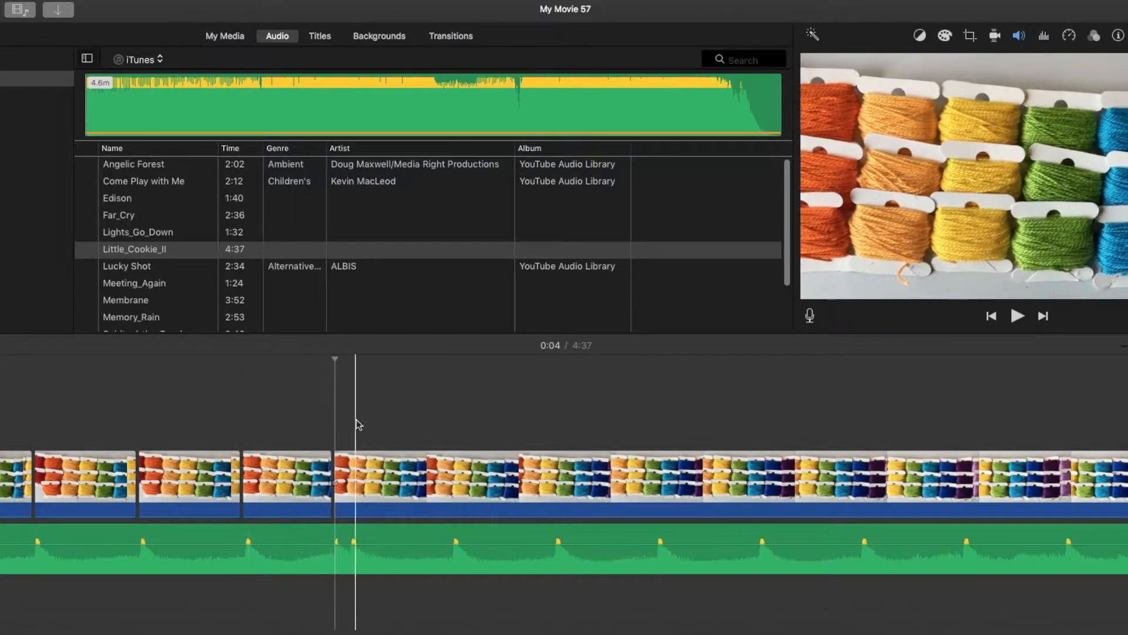
{"action": "key", "text": "super+b"}
{"action": "left_click", "coordinate": [385, 432]}
{"action": "key", "text": "super+b"}
{"action": "left_click", "coordinate": [488, 429]}
{"action": "key", "text": "super+b"}
{"action": "left_click", "coordinate": [595, 428]}
{"action": "key", "text": "super+b"}
- Continue splitting the thread clip at the following four beat peaks, up to 0:08
{"action": "scroll", "coordinate": [564, 423], "scroll_direction": "right", "scroll_amount": 9}
{"action": "left_click", "coordinate": [455, 411]}
{"action": "key", "text": "super+b"}
{"action": "left_click", "coordinate": [560, 405]}
{"action": "key", "text": "super+b"}
{"action": "left_click", "coordinate": [668, 376]}
{"action": "key", "text": "super+b"}
{"action": "left_click", "coordinate": [775, 390]}
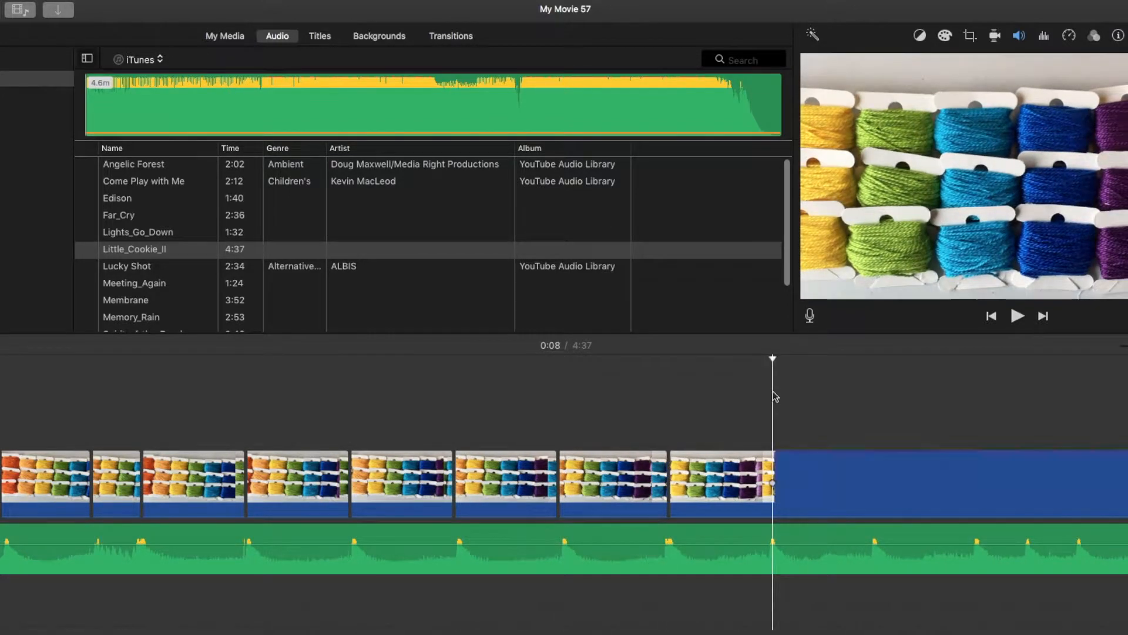
{"action": "key", "text": "super+b"}
- Split the thread clip at six more beat peaks, up to 0:10, including the closely spaced beats after 0:09
{"action": "scroll", "coordinate": [773, 399], "scroll_direction": "right", "scroll_amount": 9}
{"action": "left_click", "coordinate": [285, 416]}
{"action": "key", "text": "super+b"}
{"action": "left_click", "coordinate": [390, 406]}
{"action": "key", "text": "super+b"}
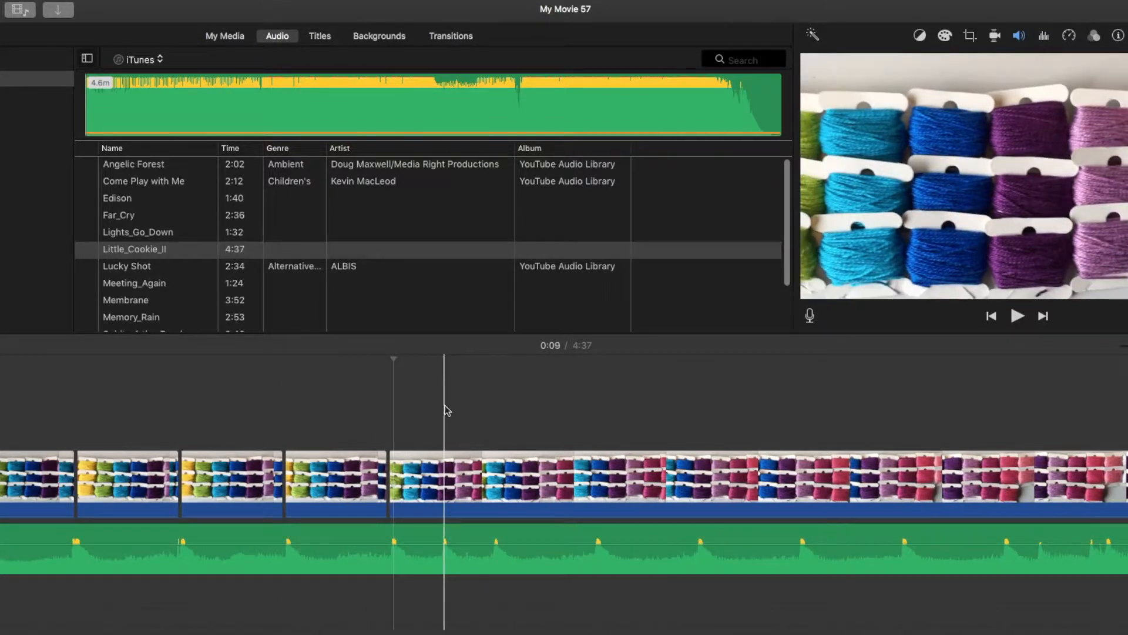
{"action": "left_click", "coordinate": [448, 414]}
{"action": "key", "text": "super+b"}
{"action": "left_click", "coordinate": [498, 395]}
{"action": "key", "text": "super+b"}
{"action": "left_click", "coordinate": [606, 383]}
{"action": "key", "text": "super+b"}
{"action": "left_click", "coordinate": [710, 386]}
{"action": "key", "text": "super+b"}
{"action": "scroll", "coordinate": [712, 386], "scroll_direction": "right", "scroll_amount": 4}
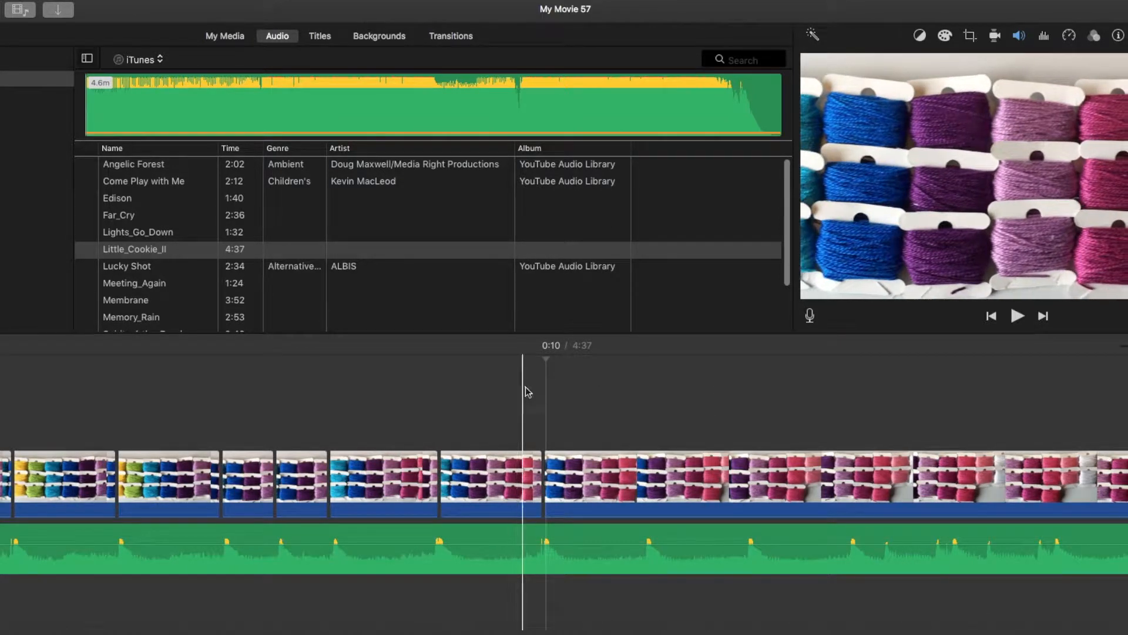
- Apply Crop to Fill to the short second thread clip with a slightly tighter, centred frame
{"action": "scroll", "coordinate": [51, 582], "scroll_direction": "left", "scroll_amount": 15}
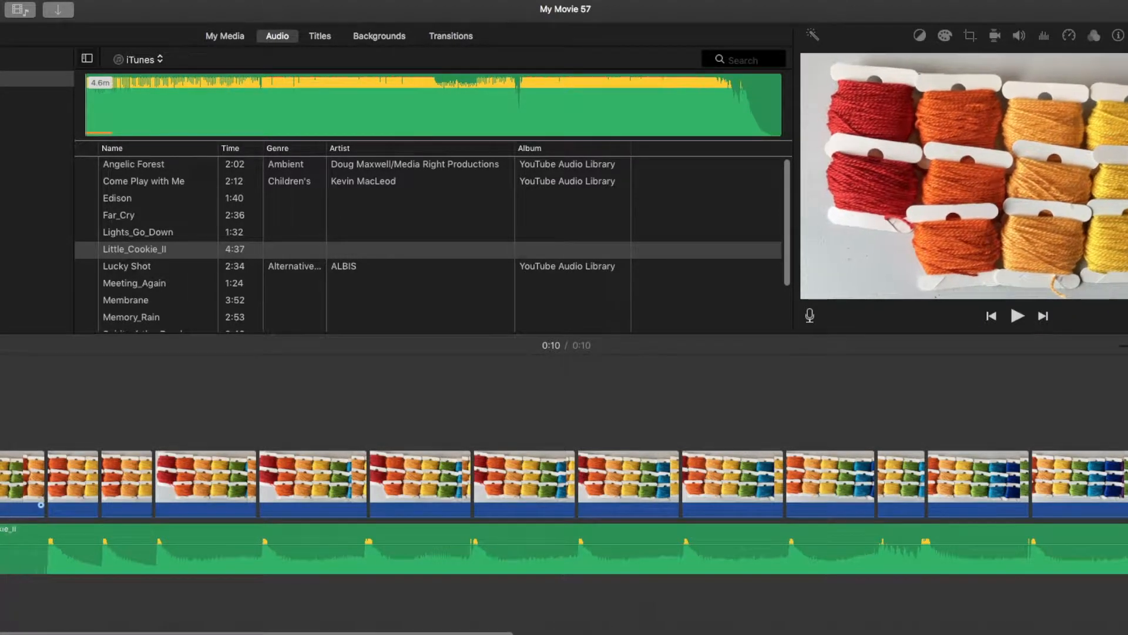
{"action": "left_click", "coordinate": [70, 481]}
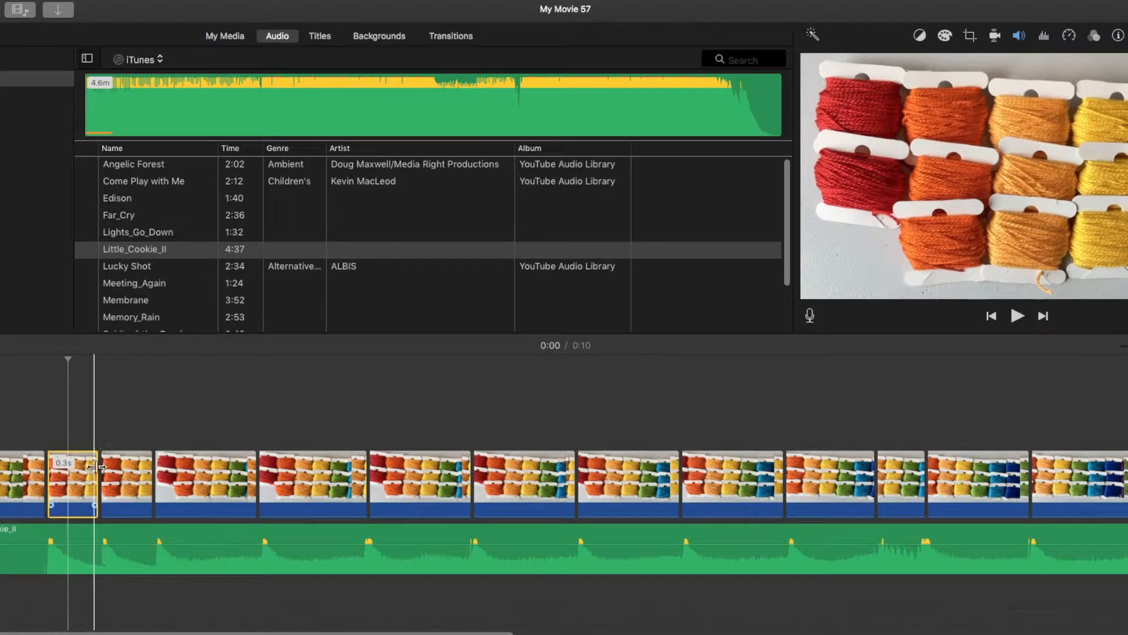
{"action": "left_click", "coordinate": [970, 37]}
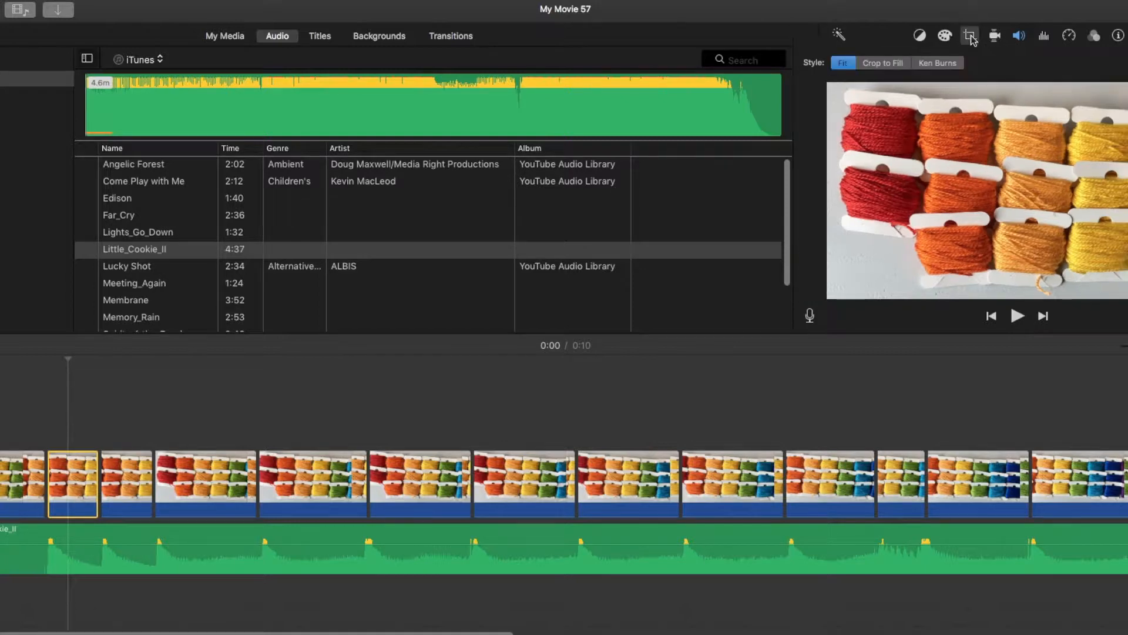
{"action": "left_click", "coordinate": [882, 66]}
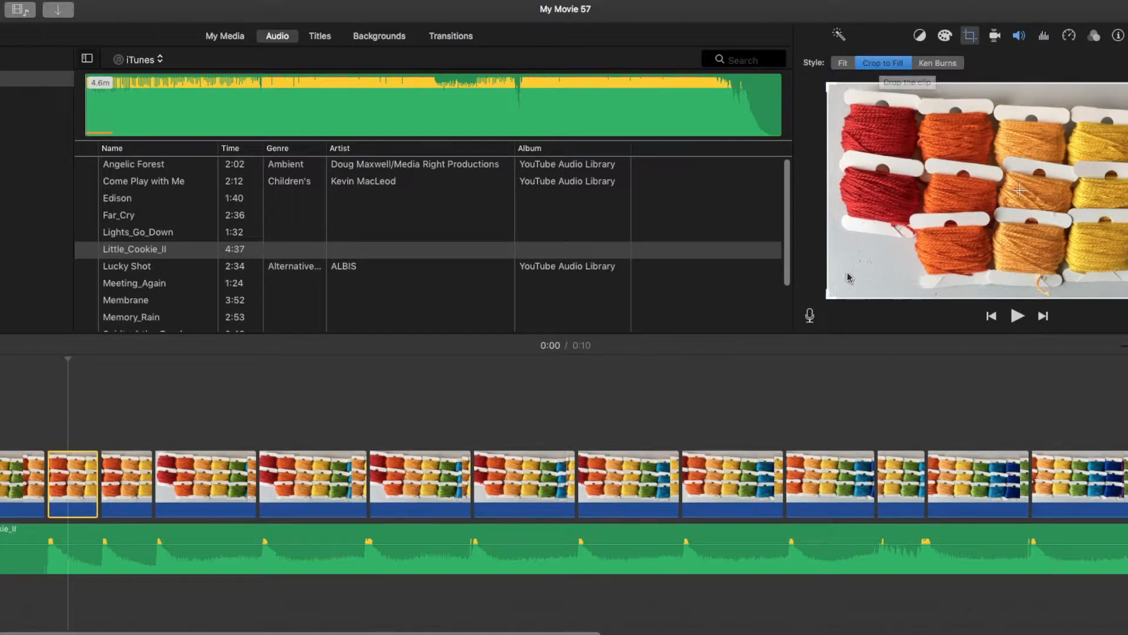
{"action": "left_click_drag", "start_coordinate": [829, 298], "coordinate": [875, 273]}
{"action": "left_click_drag", "start_coordinate": [991, 203], "coordinate": [979, 215]}
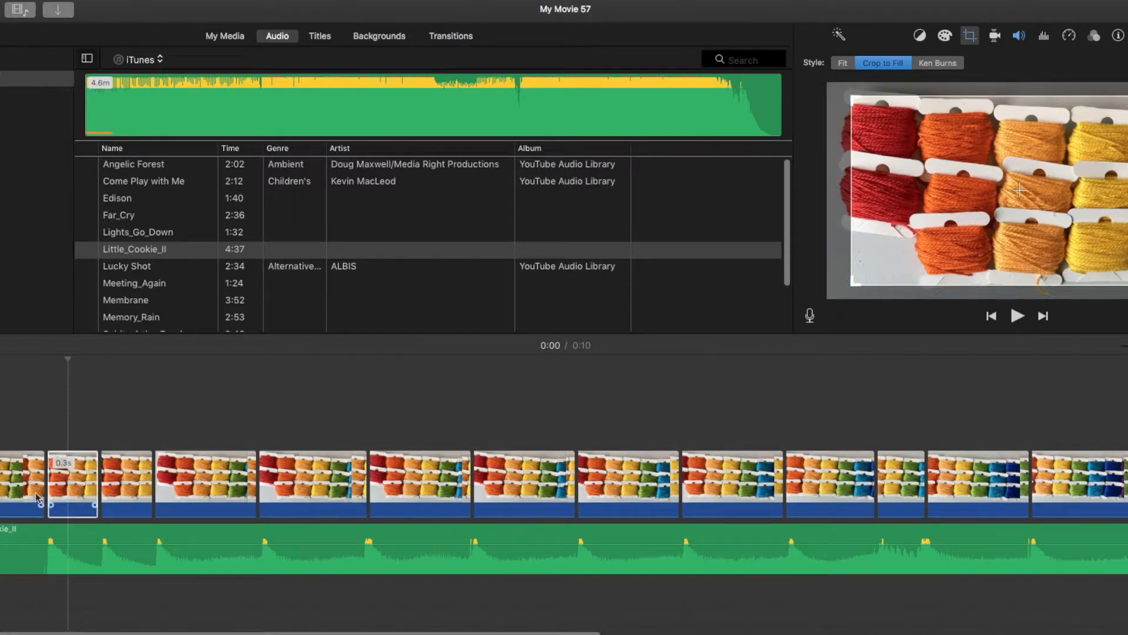
- Apply Crop to Fill to the fourth thread clip at 0:01 with a tighter, centred frame
{"action": "left_click", "coordinate": [197, 464]}
{"action": "left_click", "coordinate": [883, 63]}
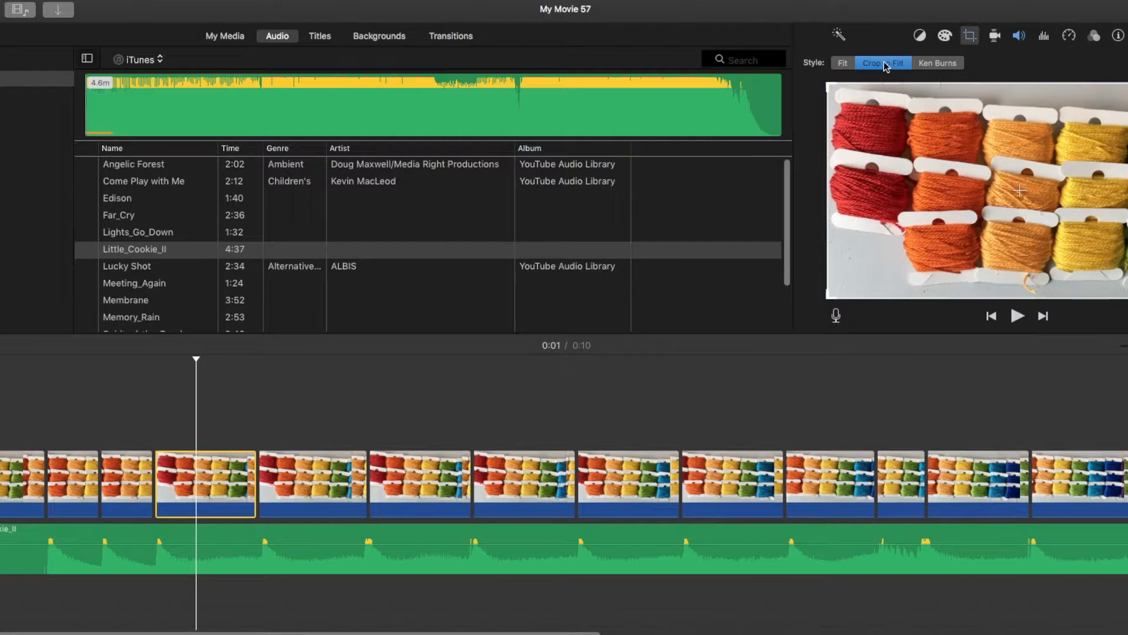
{"action": "left_click_drag", "start_coordinate": [828, 297], "coordinate": [916, 251]}
{"action": "left_click_drag", "start_coordinate": [959, 195], "coordinate": [914, 221]}
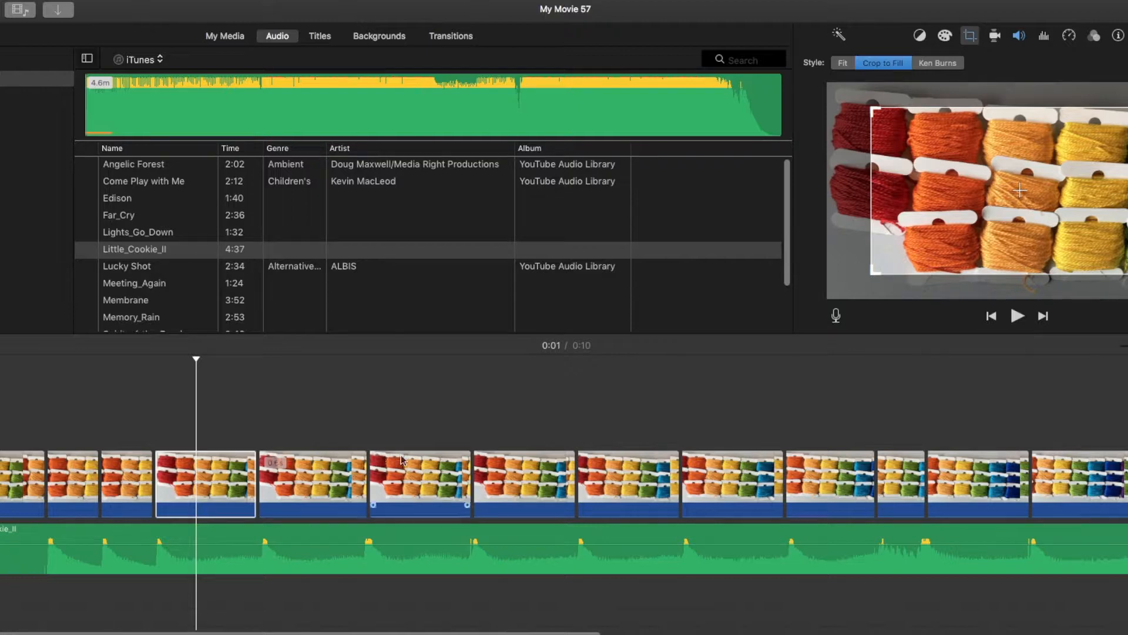
- Apply Crop to Fill to the sixth thread clip at 0:02 and tighten its frame
{"action": "left_click", "coordinate": [411, 477]}
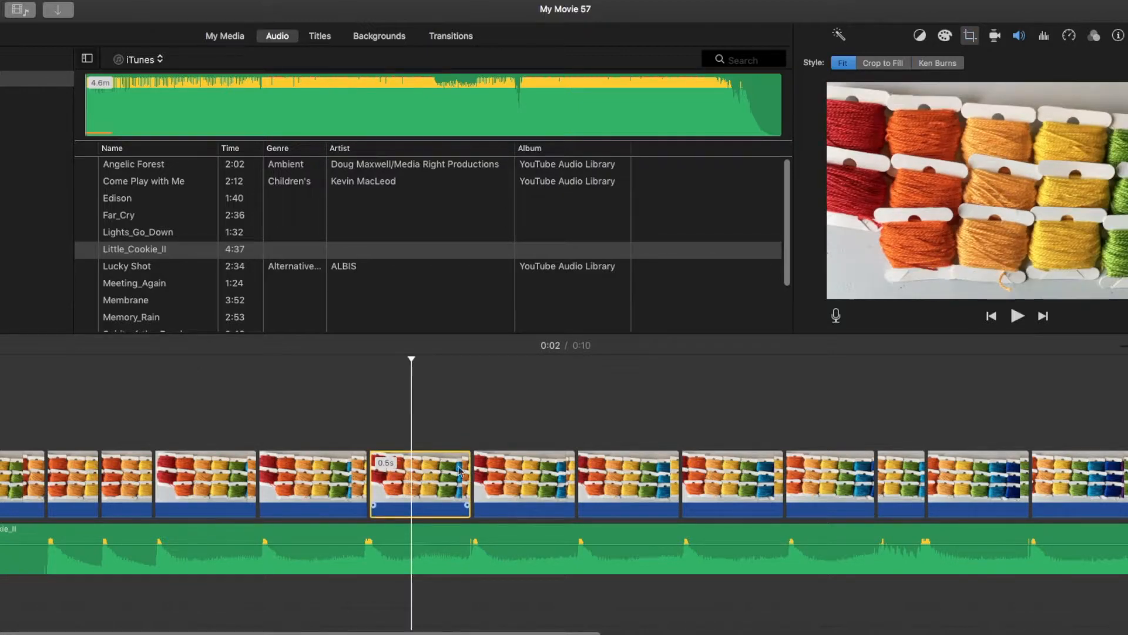
{"action": "left_click", "coordinate": [883, 65]}
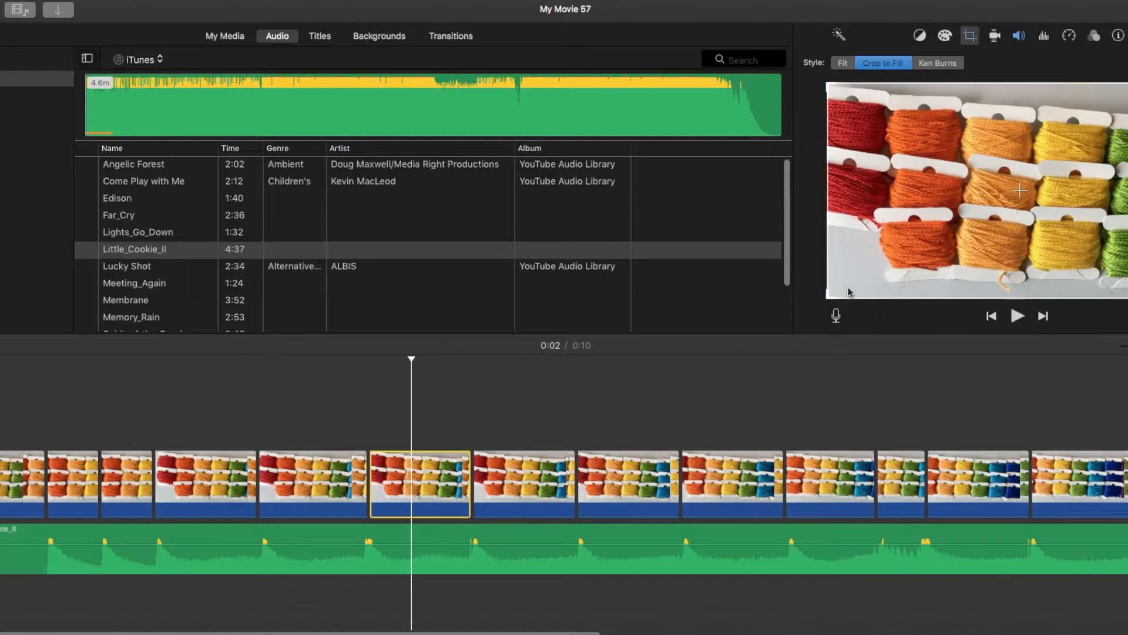
{"action": "left_click_drag", "start_coordinate": [832, 296], "coordinate": [912, 253]}
- Apply Crop to Fill with tighter frames to the eighth, tenth and twelfth thread clips, skipping every other clip
{"action": "scroll", "coordinate": [755, 371], "scroll_direction": "right", "scroll_amount": 3}
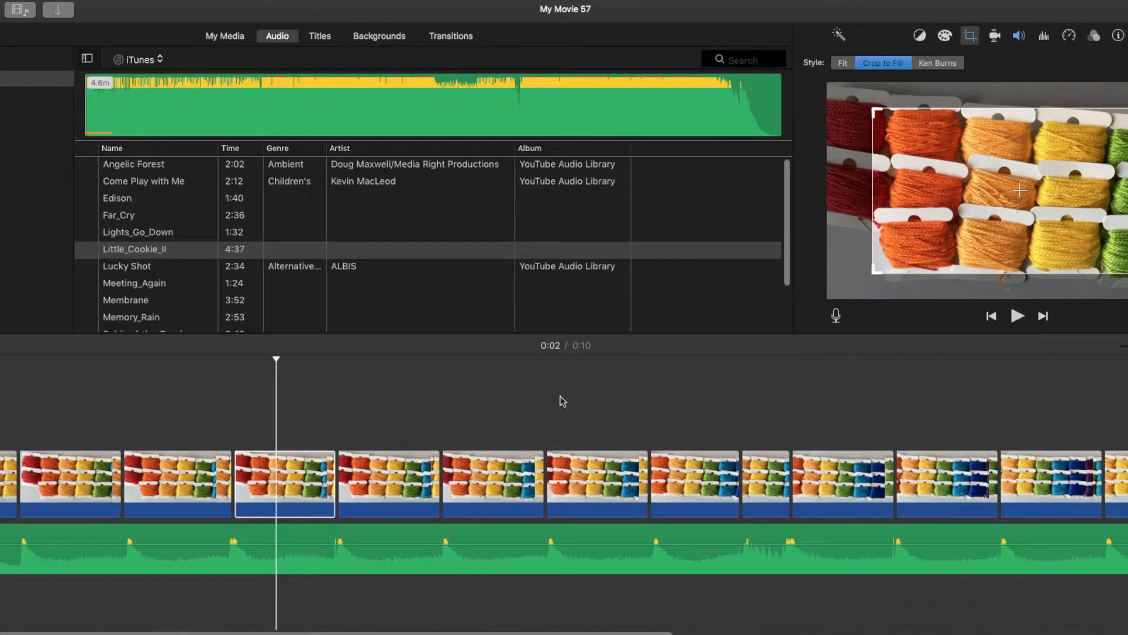
{"action": "left_click", "coordinate": [498, 477]}
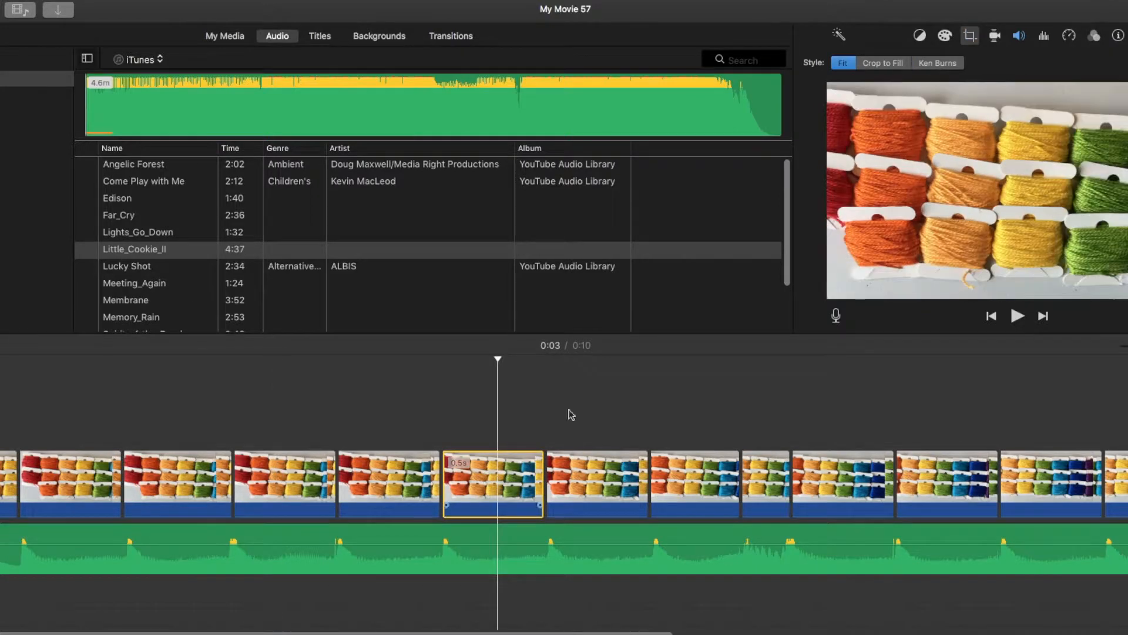
{"action": "left_click", "coordinate": [883, 63]}
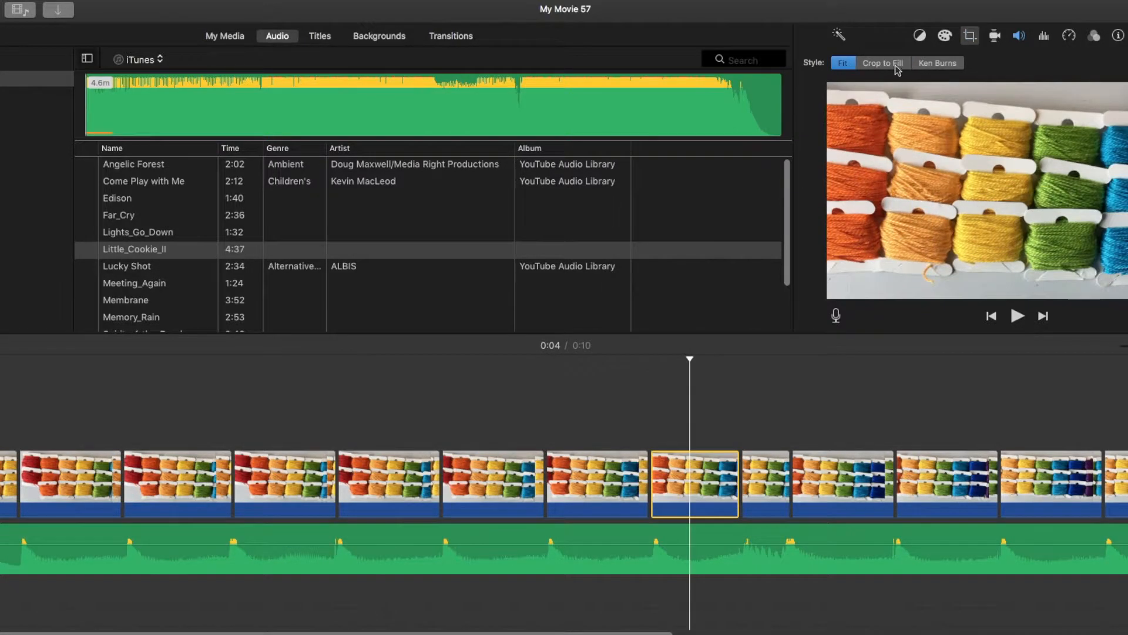
{"action": "left_click", "coordinate": [898, 64]}
{"action": "left_click", "coordinate": [827, 477]}
{"action": "left_click", "coordinate": [883, 63]}
{"action": "left_click_drag", "start_coordinate": [964, 221], "coordinate": [953, 225]}
- Apply Crop to Fill with tighter, centred frames to the fourteenth and sixteenth thread clips
{"action": "scroll", "coordinate": [837, 384], "scroll_direction": "right", "scroll_amount": 8}
{"action": "left_click", "coordinate": [612, 479]}
{"action": "left_click", "coordinate": [883, 63]}
{"action": "left_click_drag", "start_coordinate": [829, 297], "coordinate": [899, 256]}
{"action": "left_click_drag", "start_coordinate": [943, 230], "coordinate": [922, 256]}
{"action": "left_click", "coordinate": [789, 479]}
{"action": "left_click", "coordinate": [882, 63]}
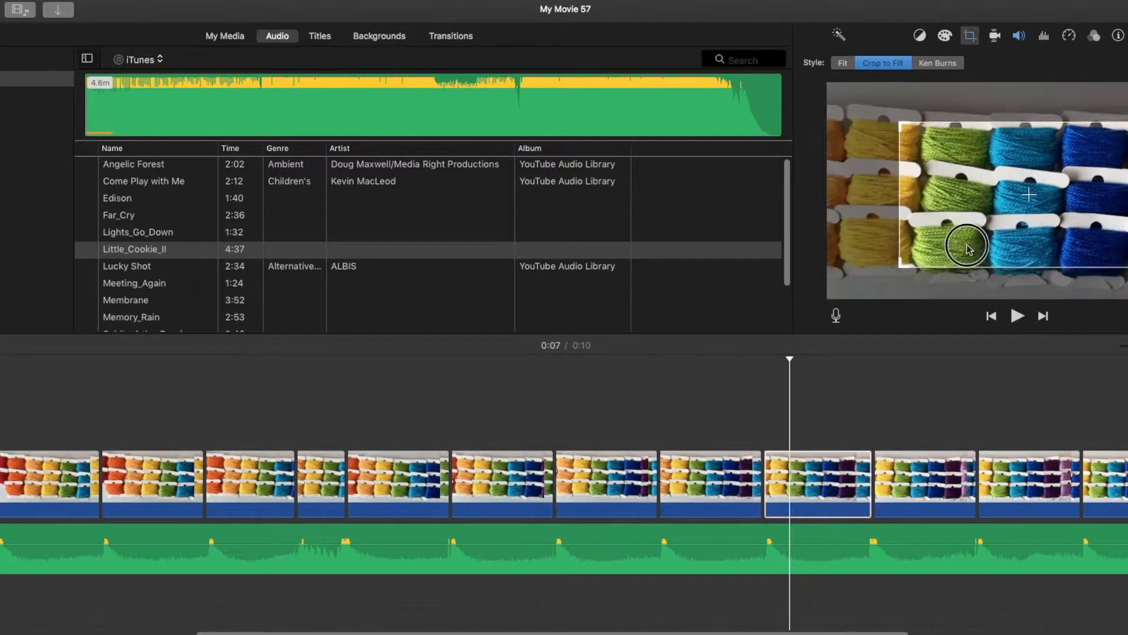
- Apply Crop to Fill to the eighteenth thread clip at 0:08 with a tighter, centred frame
{"action": "left_click", "coordinate": [998, 479]}
{"action": "left_click", "coordinate": [883, 62]}
{"action": "left_click_drag", "start_coordinate": [829, 296], "coordinate": [903, 256]}
{"action": "left_click_drag", "start_coordinate": [956, 229], "coordinate": [921, 253]}
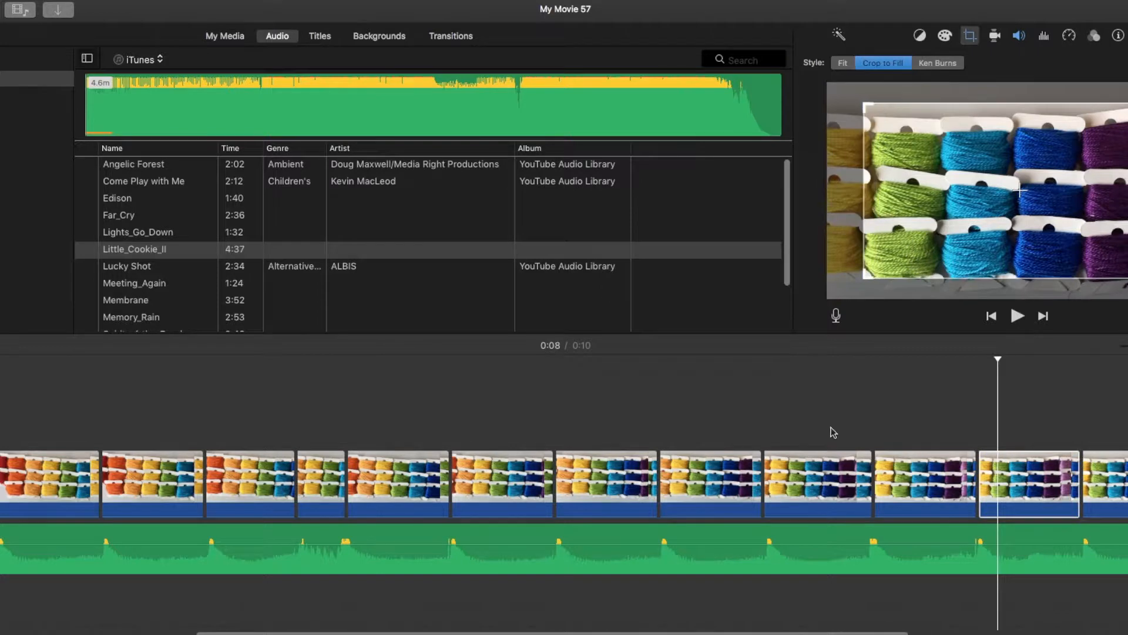
- Apply Crop to Fill with tighter frames to the last two alternate thread clips near the end of the sequence
{"action": "scroll", "coordinate": [831, 431], "scroll_direction": "right", "scroll_amount": 8}
{"action": "left_click", "coordinate": [751, 483]}
{"action": "left_click", "coordinate": [890, 64]}
{"action": "left_click_drag", "start_coordinate": [829, 297], "coordinate": [921, 246]}
{"action": "left_click_drag", "start_coordinate": [971, 223], "coordinate": [929, 249]}
{"action": "left_click", "coordinate": [879, 489]}
{"action": "left_click", "coordinate": [883, 63]}
{"action": "left_click_drag", "start_coordinate": [829, 297], "coordinate": [905, 259]}
{"action": "left_click_drag", "start_coordinate": [952, 238], "coordinate": [910, 246]}
- Play the sequence from the beginning to check the cuts and zooms against the music
{"action": "left_click_drag", "start_coordinate": [925, 631], "coordinate": [223, 630]}
{"action": "left_click", "coordinate": [1, 423]}
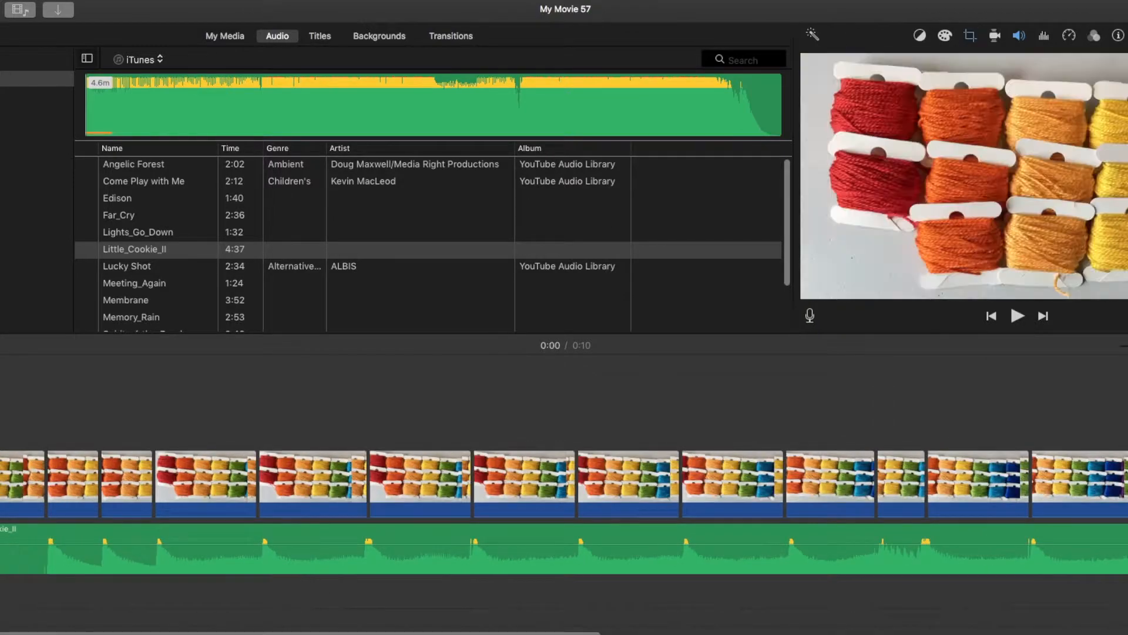
{"action": "key", "text": "XF86AudioRaiseVolume"}
{"action": "key", "text": "space"}
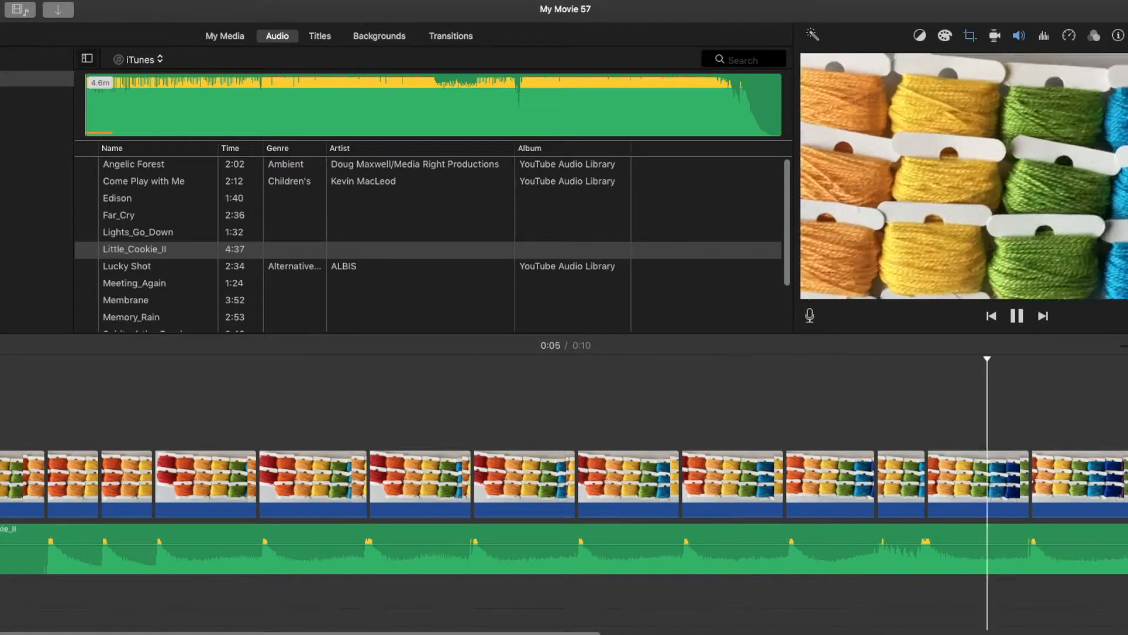
{"action": "key", "text": "XF86AudioMute"}
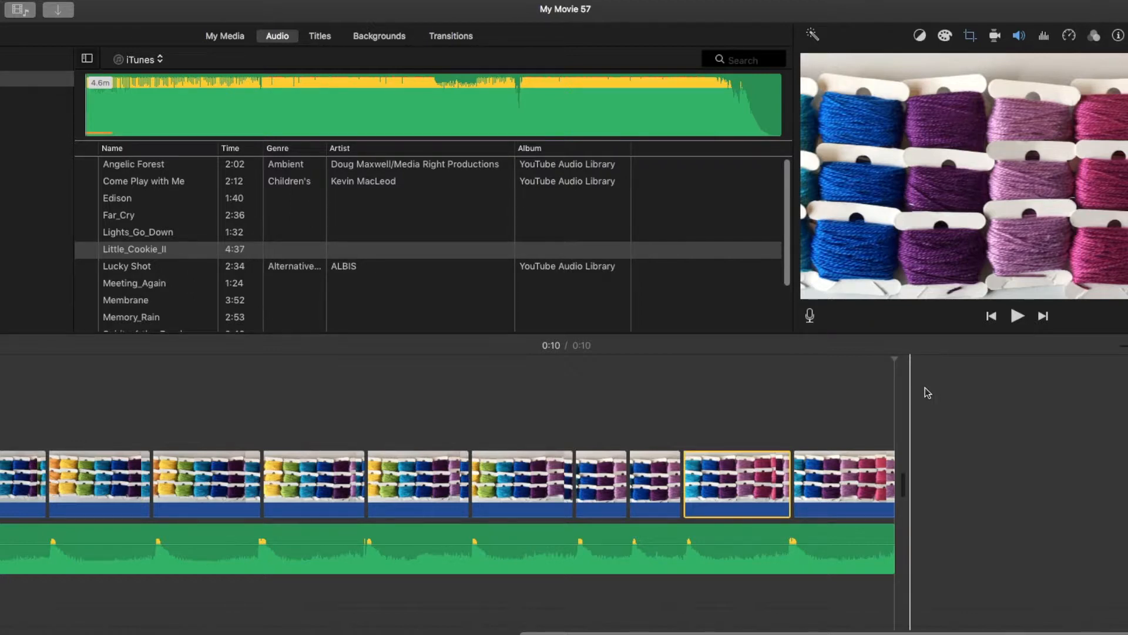
- Append the sticker clip after the last thread clip and set its volume to 0%
{"action": "left_click", "coordinate": [223, 38]}
{"action": "left_click_drag", "start_coordinate": [345, 104], "coordinate": [934, 494]}
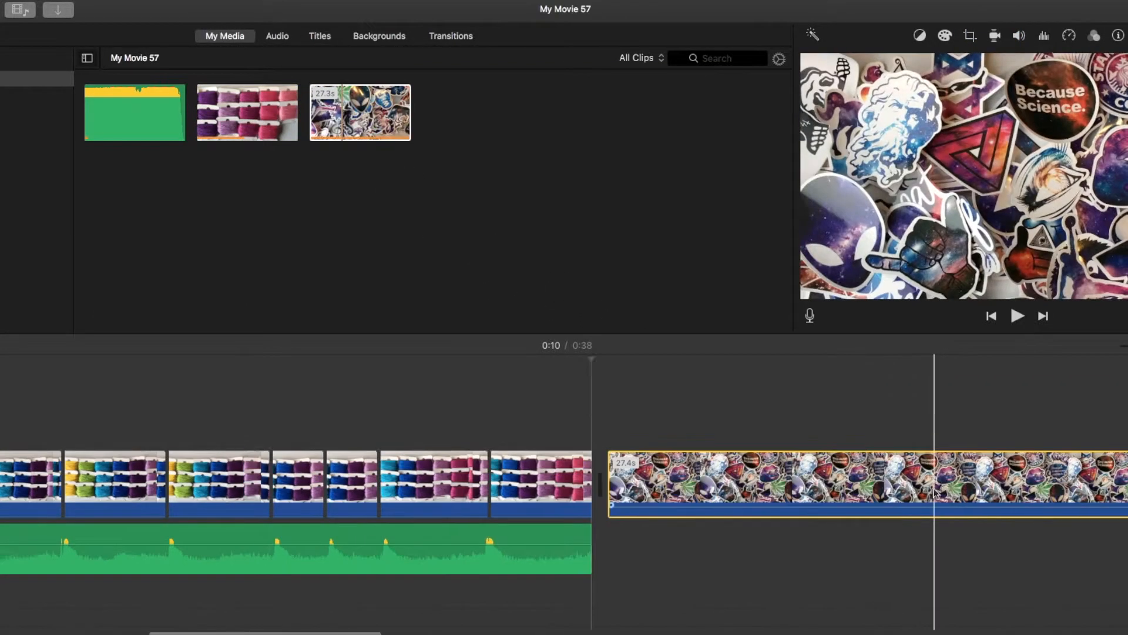
{"action": "scroll", "coordinate": [905, 495], "scroll_direction": "right", "scroll_amount": 5}
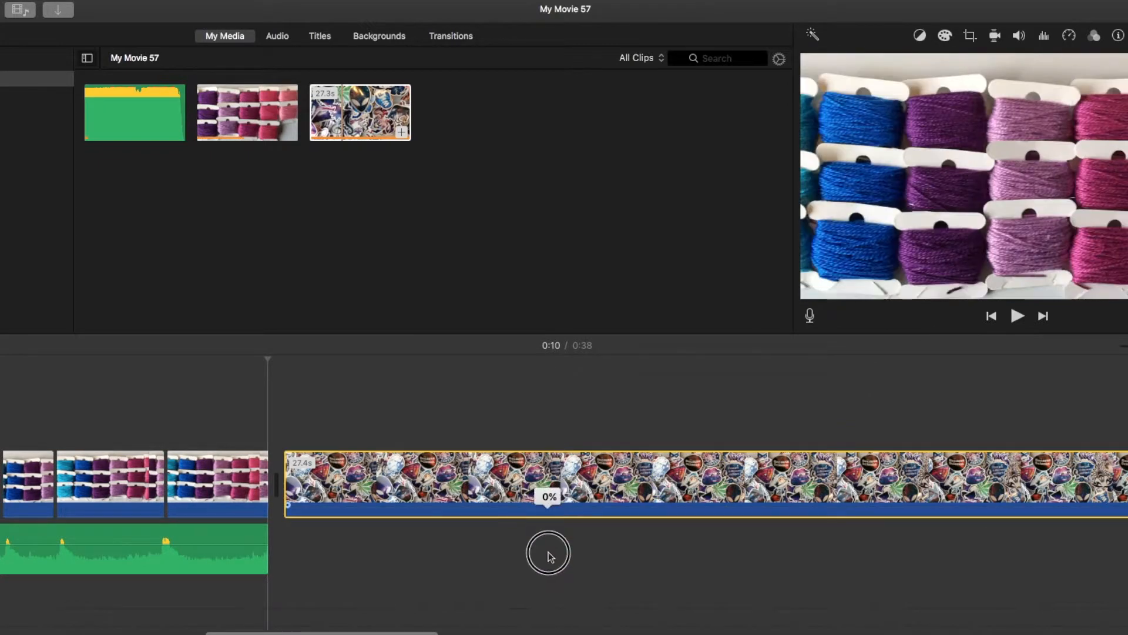
- Add the song Little_Cookie_II as an audio track beneath the start of the sticker clip
{"action": "left_click", "coordinate": [277, 34]}
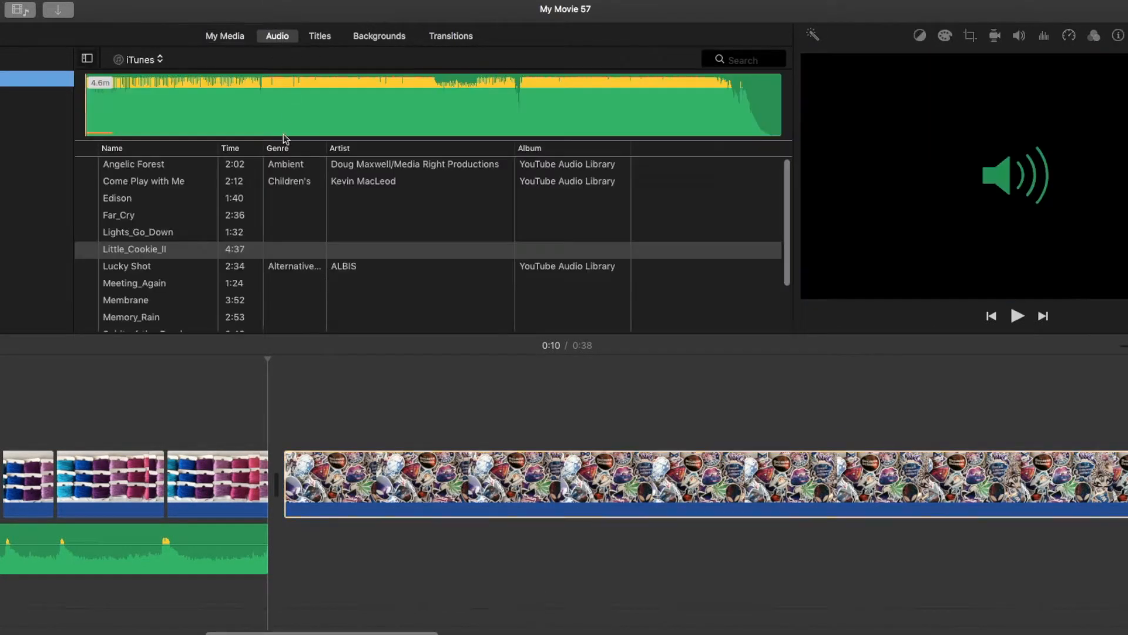
{"action": "left_click_drag", "start_coordinate": [212, 251], "coordinate": [277, 585]}
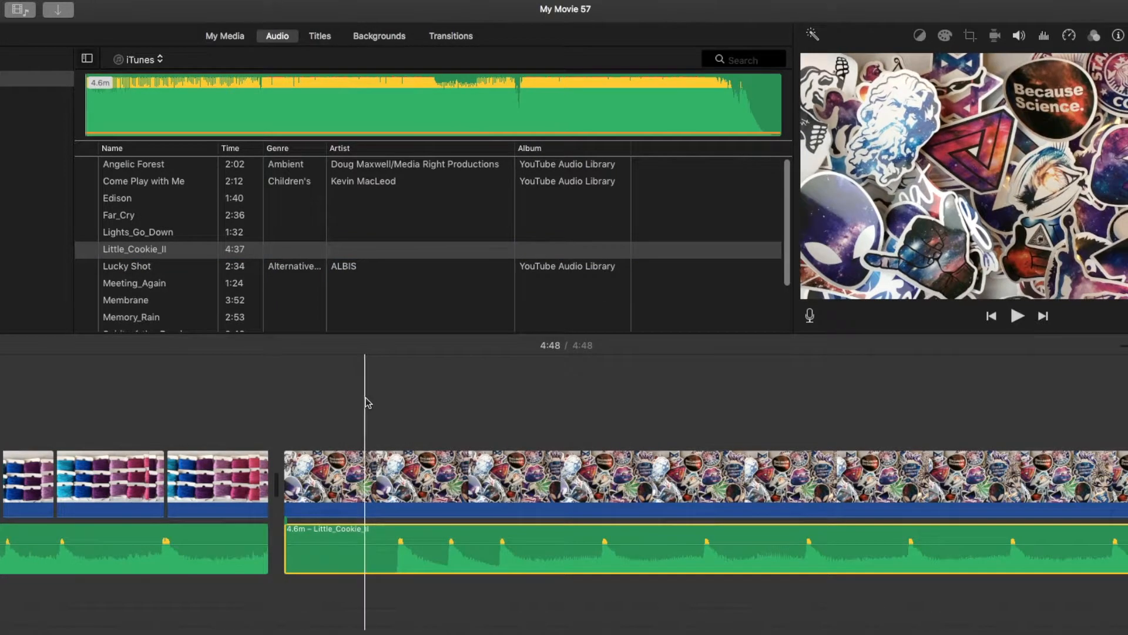
- Split the sticker clip at the first beat peak near 0:11 and remove the 1.0 s of footage that follows
{"action": "left_click", "coordinate": [401, 472]}
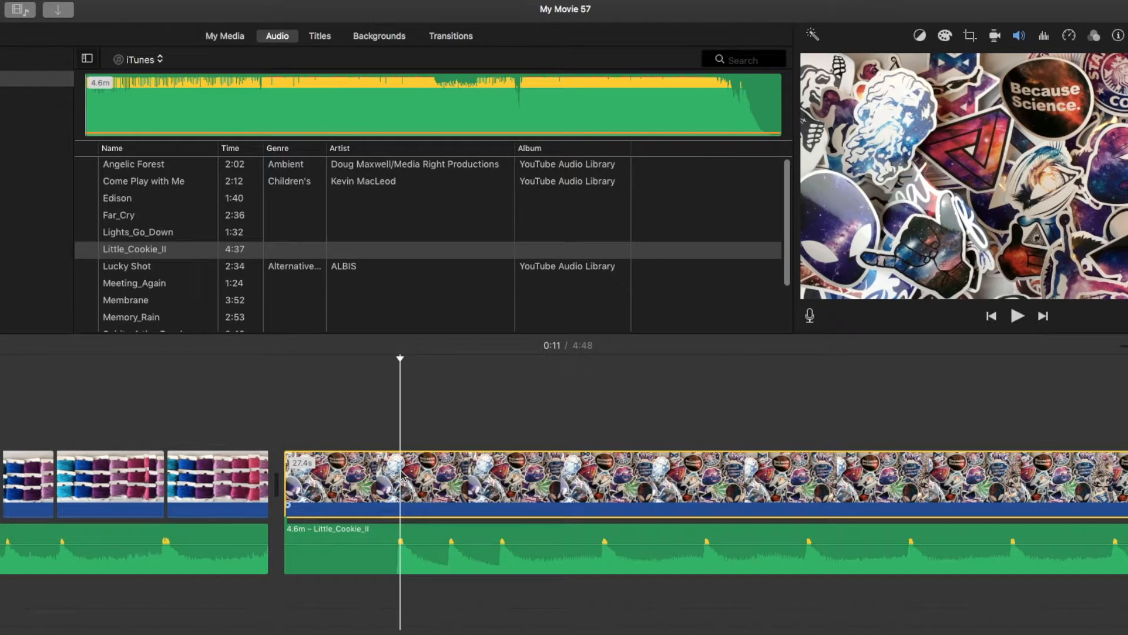
{"action": "key", "text": "super+b"}
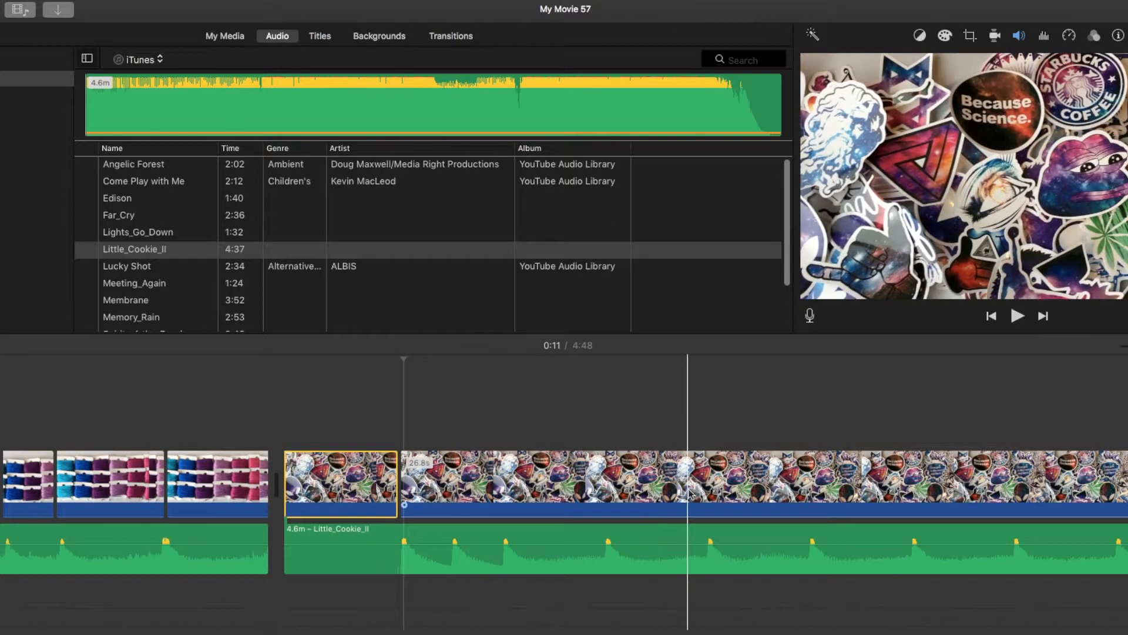
{"action": "left_click", "coordinate": [588, 480]}
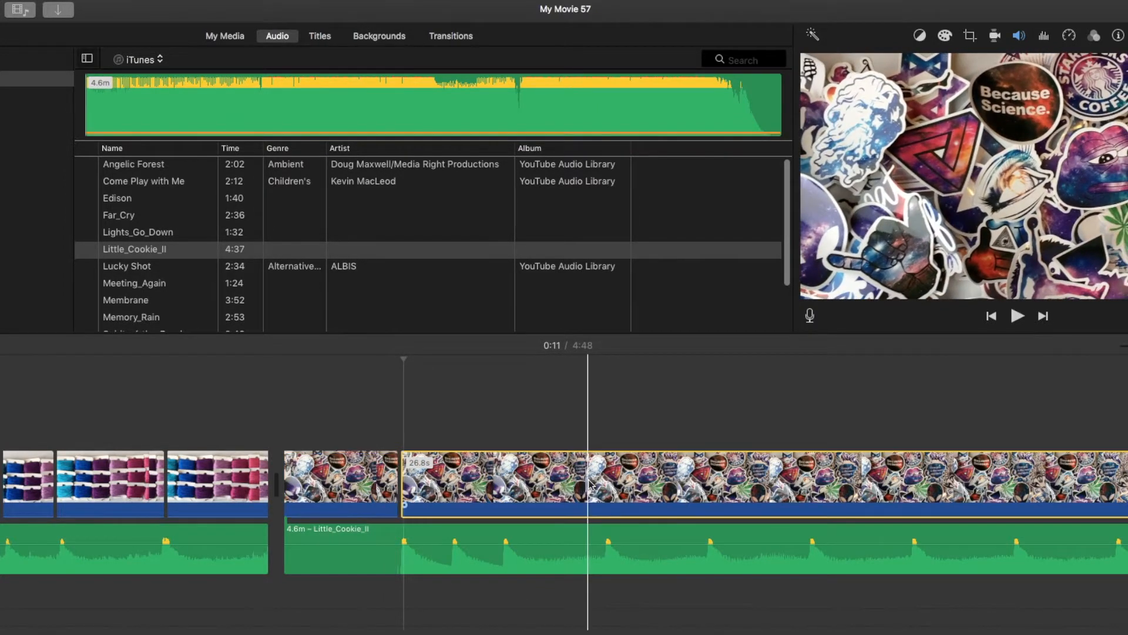
{"action": "key", "text": "super+b"}
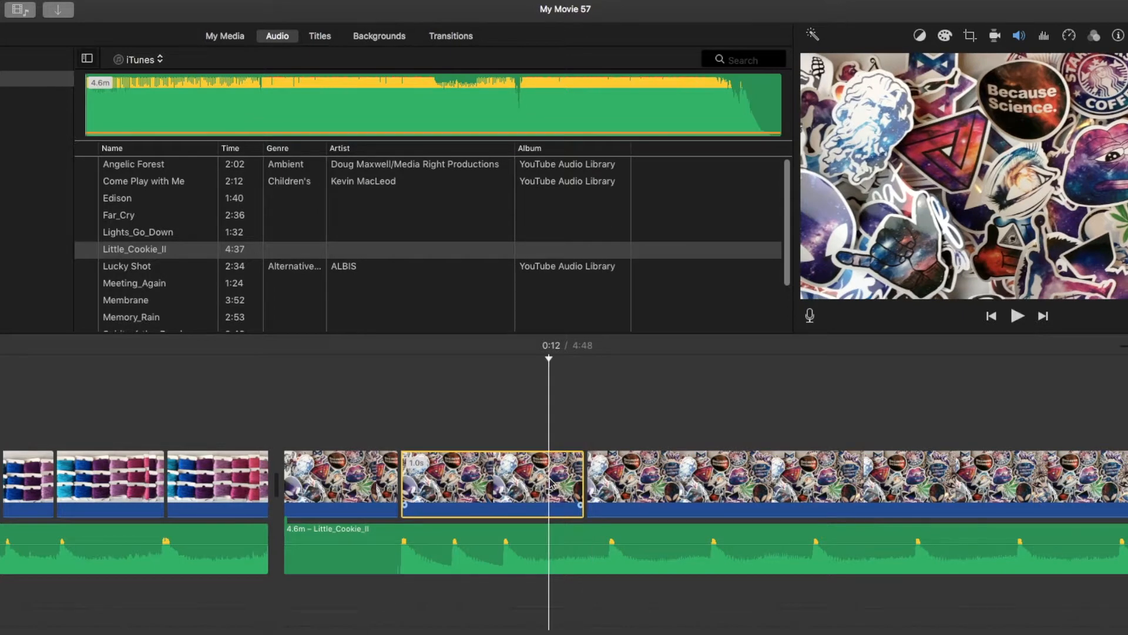
{"action": "key", "text": "Delete"}
- Split the sticker footage at the second beat peak and delete the 0.6 s piece after the cut
{"action": "left_click", "coordinate": [471, 488]}
{"action": "key", "text": "super+b"}
{"action": "left_click", "coordinate": [581, 487]}
{"action": "key", "text": "super+b"}
{"action": "left_click", "coordinate": [549, 488]}
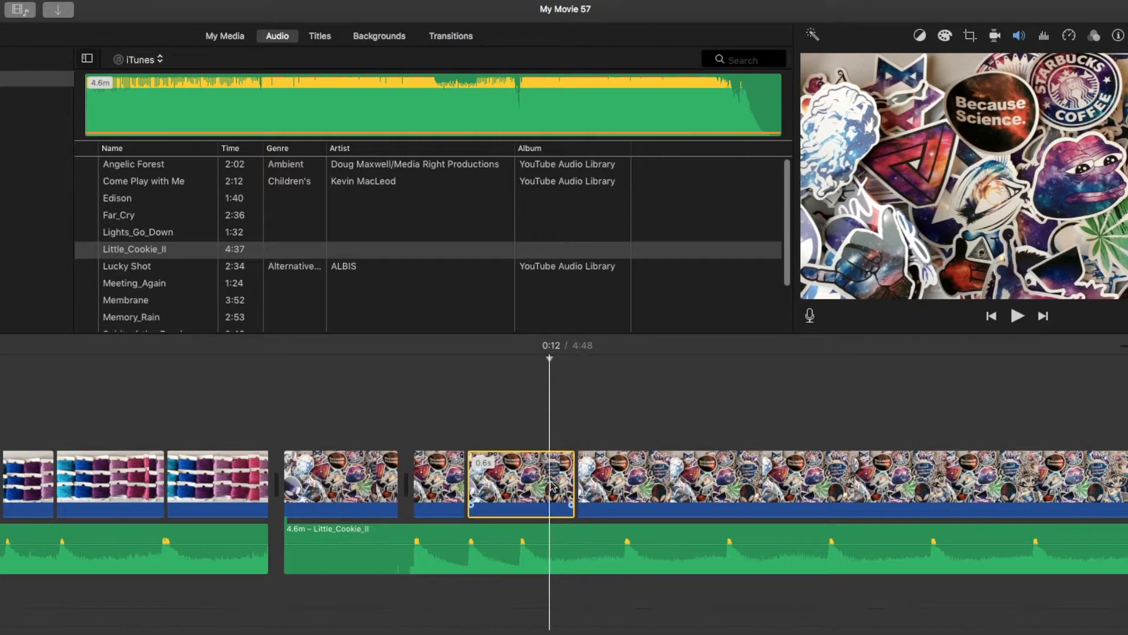
{"action": "key", "text": "Delete"}
- Split the sticker footage at the third beat peak and delete the 0.7 s piece after the cut
{"action": "left_click", "coordinate": [535, 481]}
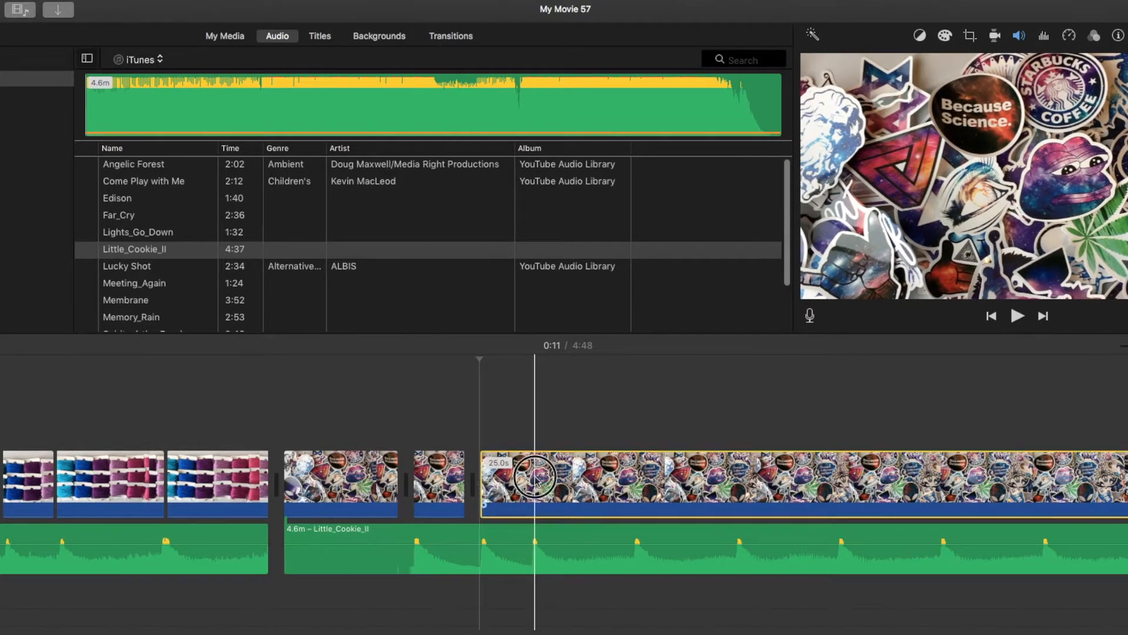
{"action": "key", "text": "super+b"}
{"action": "left_click", "coordinate": [662, 481]}
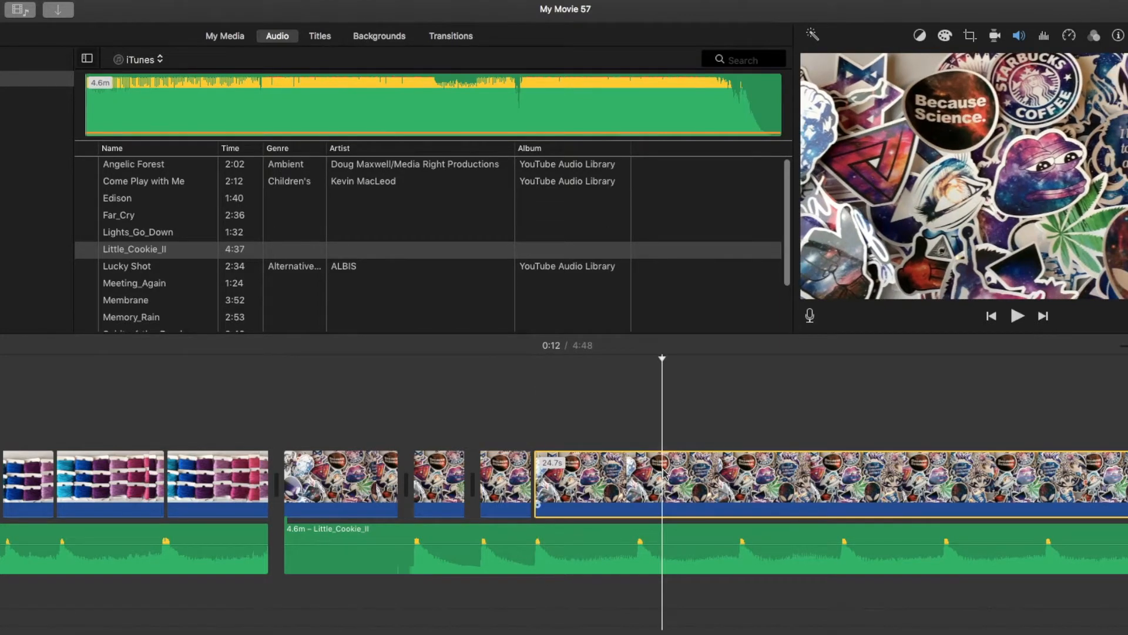
{"action": "key", "text": "super+b"}
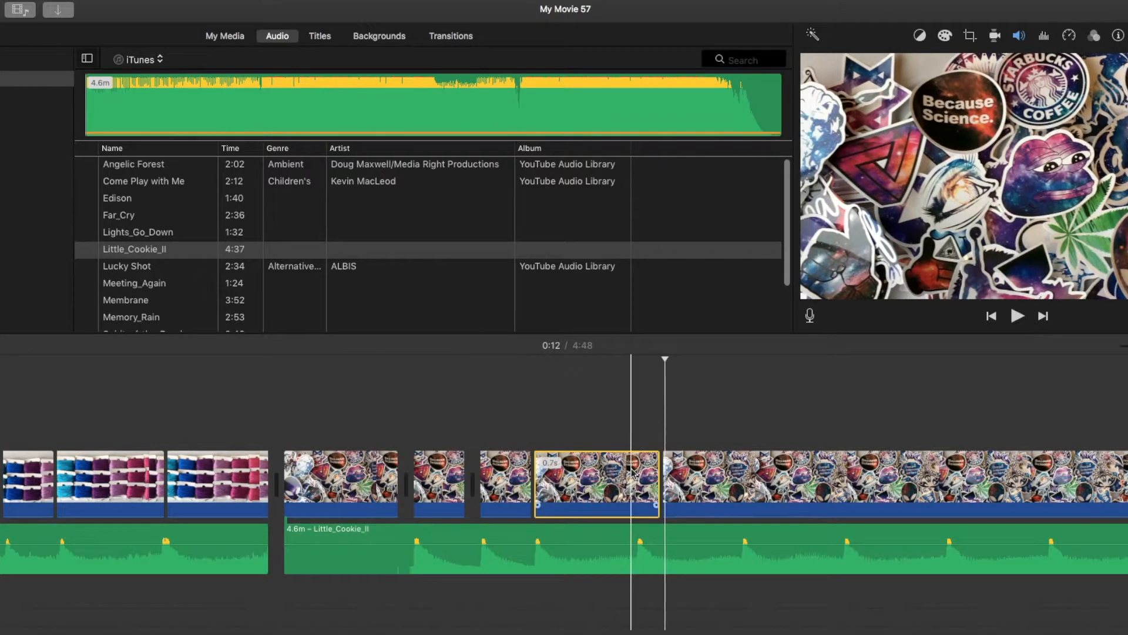
{"action": "key", "text": "Delete"}
- Split the sticker footage at the fourth beat peak around 0:12 and cut out the section just after it
{"action": "left_click", "coordinate": [654, 470]}
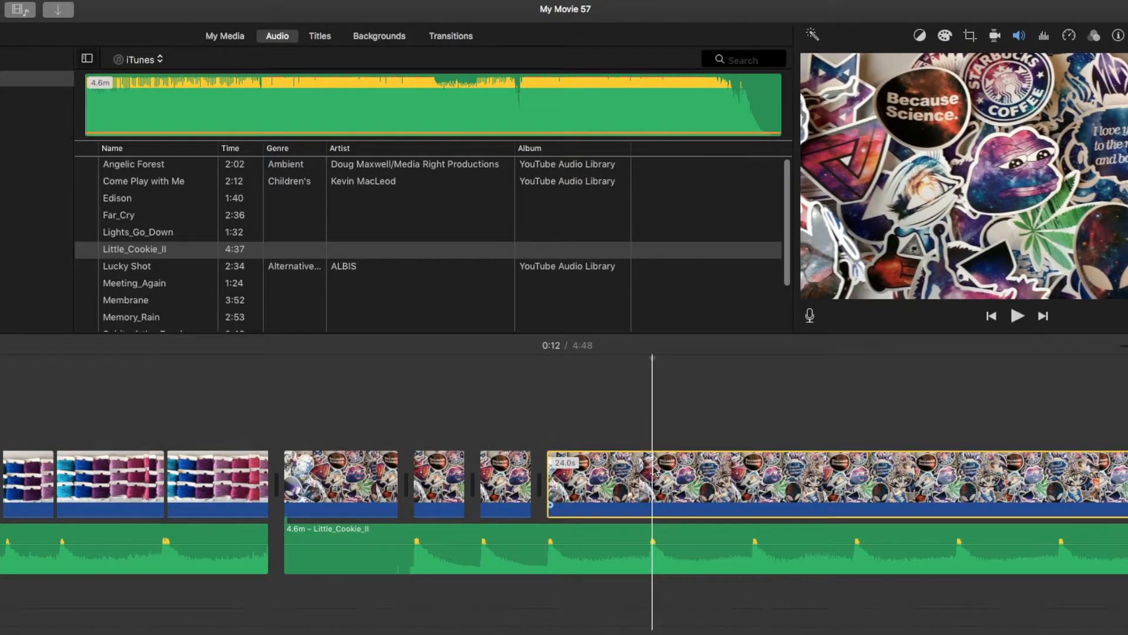
{"action": "key", "text": "super+b"}
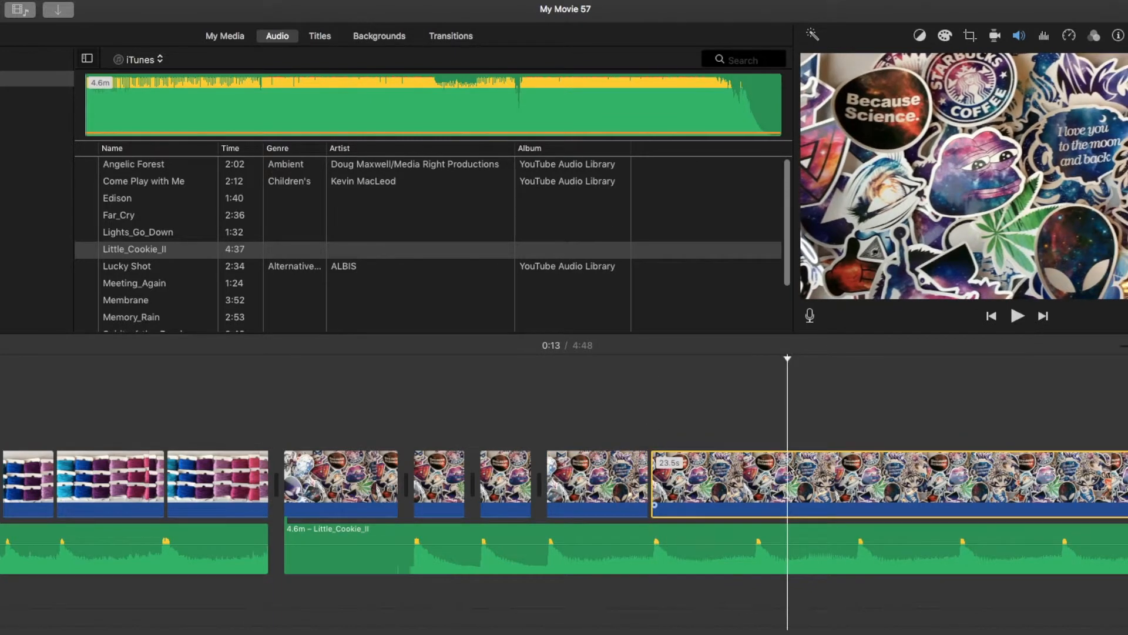
{"action": "key", "text": "super+b"}
{"action": "key", "text": "Delete"}
- Split the sticker footage at the fifth beat peak and cut out a section before the remaining footage continues
{"action": "scroll", "coordinate": [746, 475], "scroll_direction": "right", "scroll_amount": 4}
{"action": "left_click", "coordinate": [622, 476]}
{"action": "key", "text": "super+b"}
{"action": "key", "text": "super+b"}
{"action": "key", "text": "Delete"}
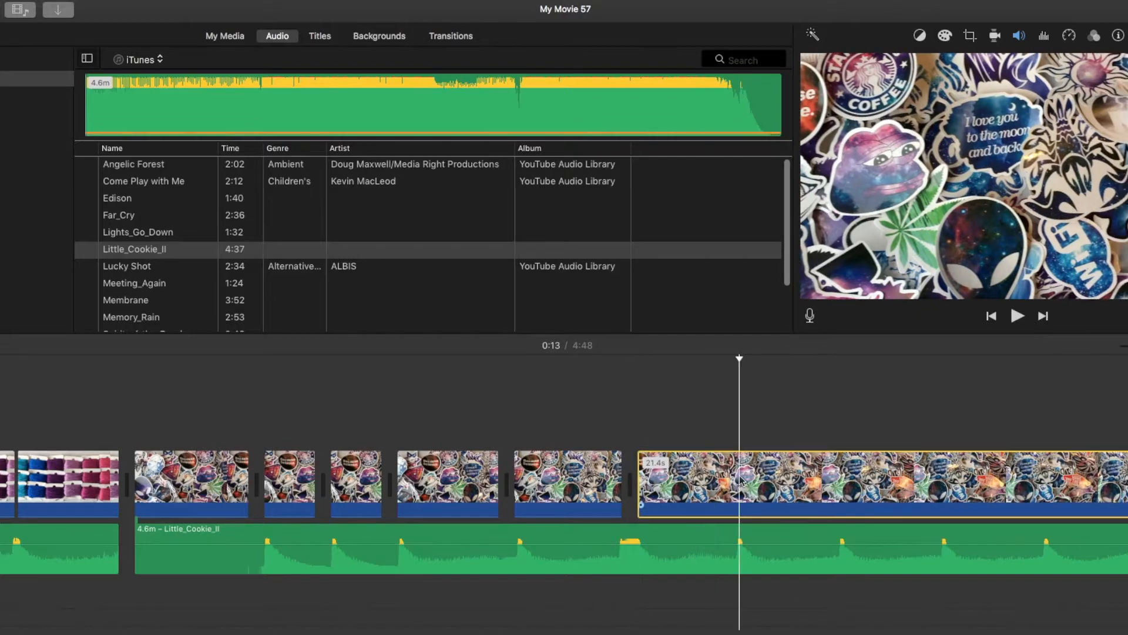
- Split the sticker footage at the beat peaks between 0:13 and 0:15, deleting a section of footage after each cut
{"action": "scroll", "coordinate": [928, 482], "scroll_direction": "right", "scroll_amount": 5}
{"action": "left_click", "coordinate": [467, 483]}
{"action": "key", "text": "super+b"}
{"action": "left_click", "coordinate": [615, 483]}
{"action": "key", "text": "super+b"}
{"action": "key", "text": "Delete"}
- Split the sticker footage at the beat peaks around 0:15, removing the 0.9 s piece and the surplus after the next cut
{"action": "left_click", "coordinate": [587, 484]}
{"action": "key", "text": "super+b"}
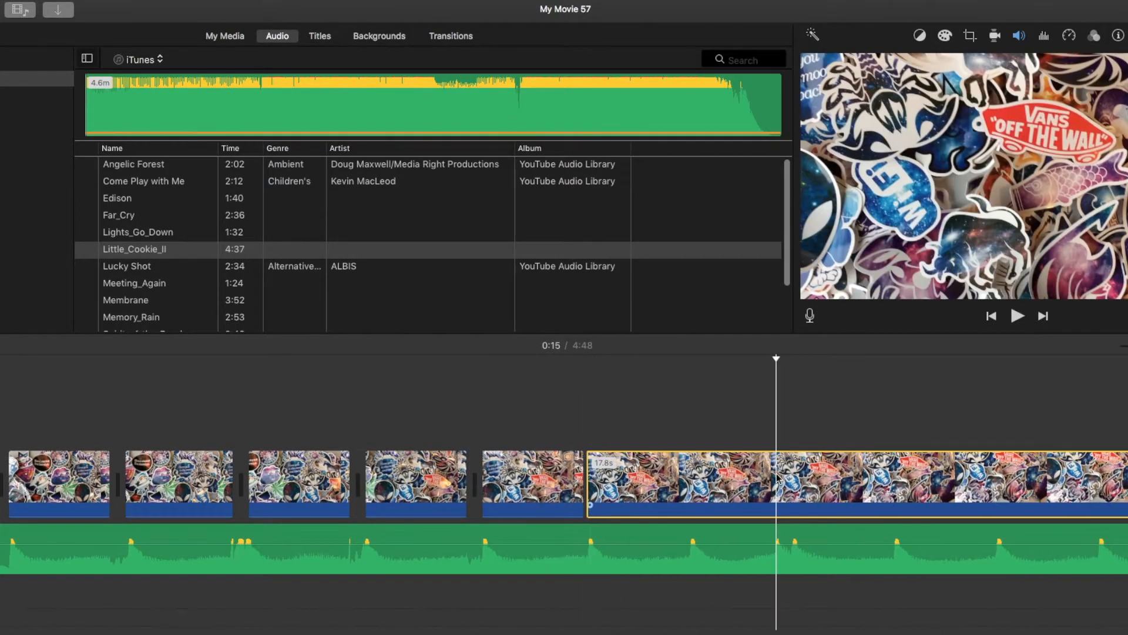
{"action": "key", "text": "super+b"}
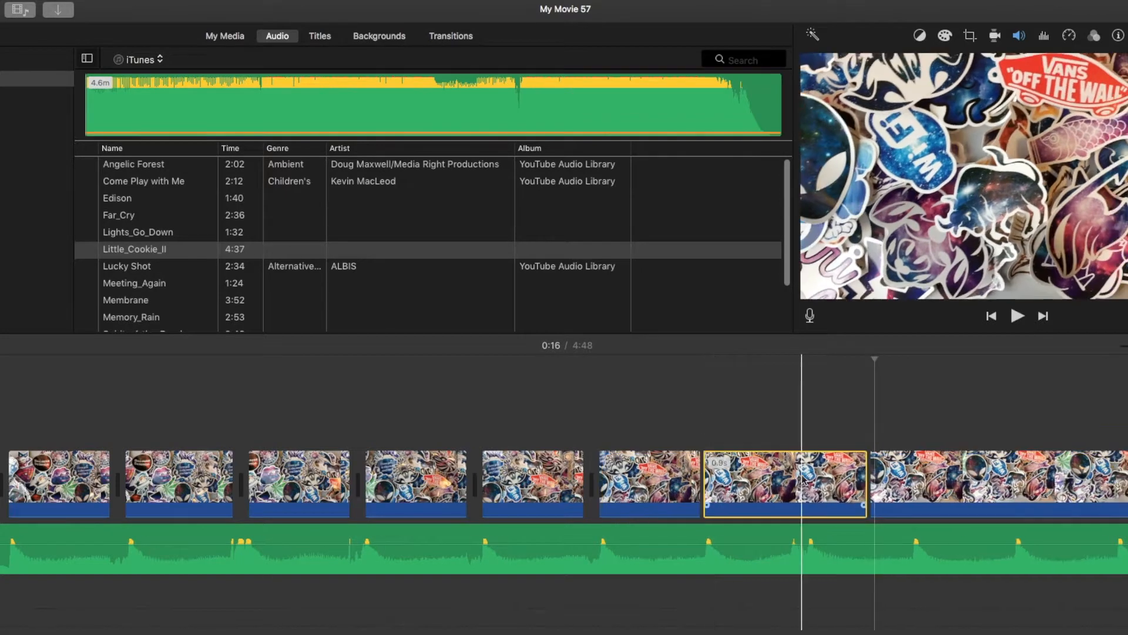
{"action": "key", "text": "super+b"}
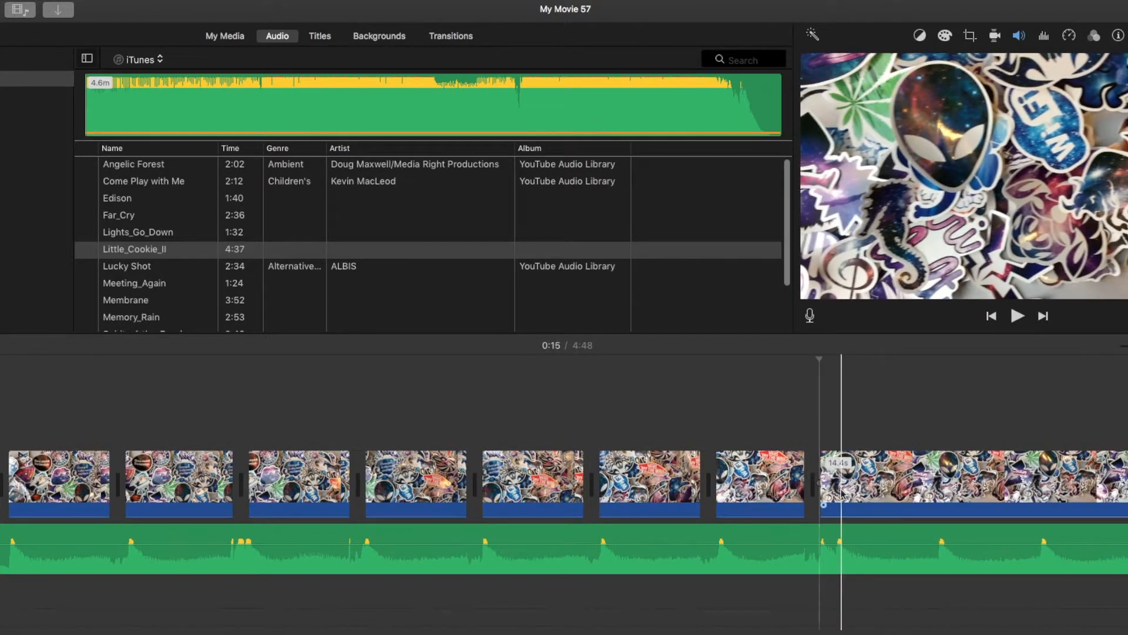
{"action": "key", "text": "Delete"}
- Cut a short sticker clip between the closely spaced beat peaks after 0:15 and remove surplus footage before the next beat
{"action": "scroll", "coordinate": [904, 488], "scroll_direction": "right", "scroll_amount": 10}
{"action": "left_click", "coordinate": [409, 489]}
{"action": "key", "text": "super+b"}
{"action": "key", "text": "super+b"}
{"action": "key", "text": "Delete"}
- Split the sticker footage at the beat peak at 0:16 and delete the section that follows
{"action": "left_click", "coordinate": [528, 483]}
{"action": "key", "text": "super+b"}
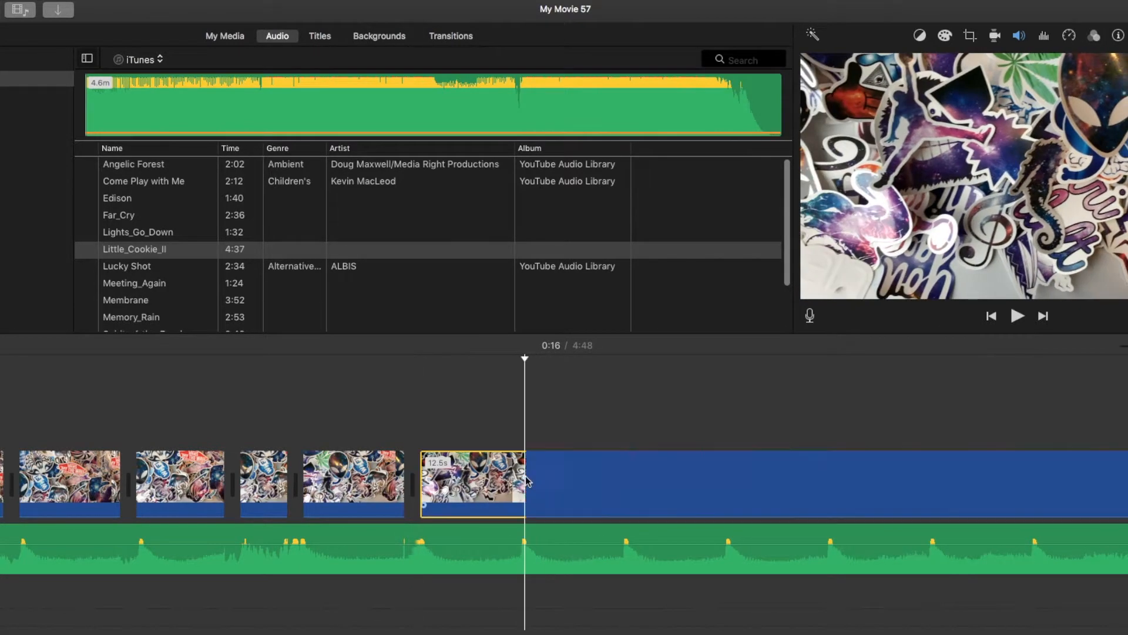
{"action": "left_click", "coordinate": [668, 482]}
{"action": "key", "text": "super+b"}
{"action": "key", "text": "Delete"}
- Split the sticker footage at the beat peak near 0:17 and delete the short piece after it
{"action": "left_click", "coordinate": [644, 479]}
{"action": "key", "text": "super+b"}
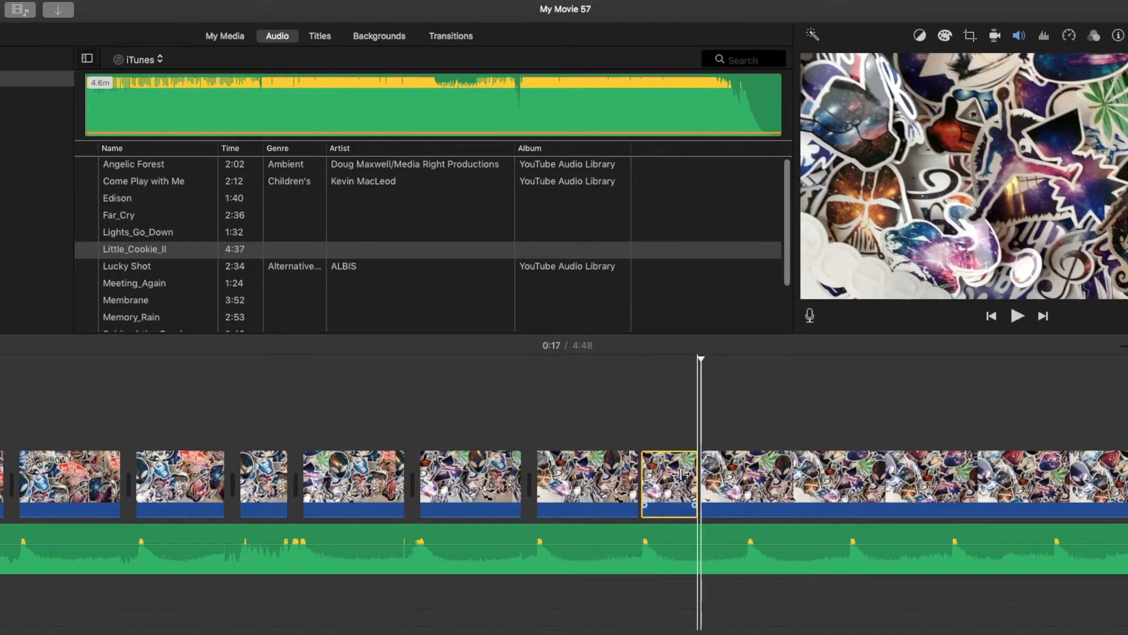
{"action": "key", "text": "super+b"}
{"action": "key", "text": "Delete"}
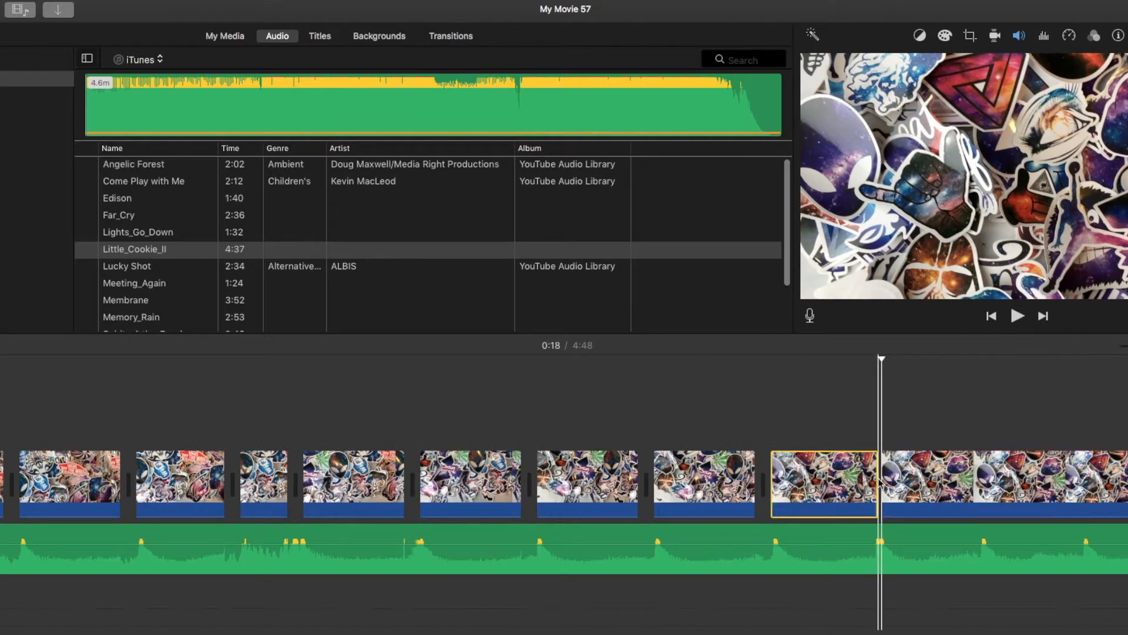
- Remove the surplus sticker pieces after the beat cuts between 0:18 and 0:19
{"action": "key", "text": "Delete"}
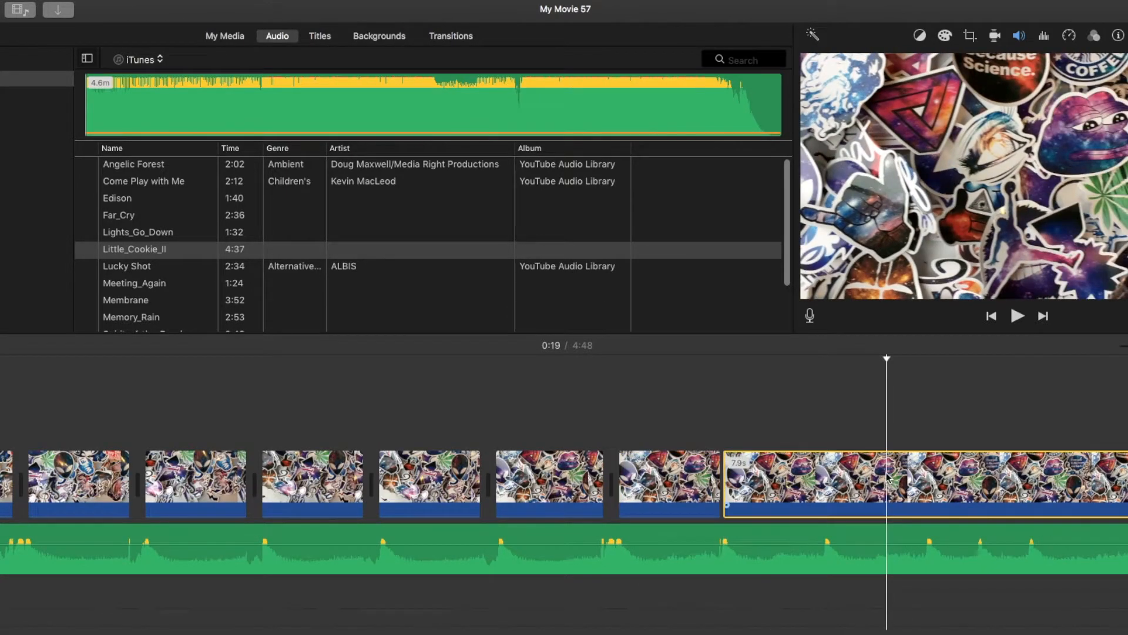
{"action": "left_click", "coordinate": [920, 477]}
{"action": "key", "text": "super+b"}
{"action": "left_click", "coordinate": [885, 479]}
{"action": "key", "text": "Delete"}
- Split the sticker footage into two short clips at the close beat peaks around 0:20, removing the footage after each
{"action": "left_click", "coordinate": [955, 479]}
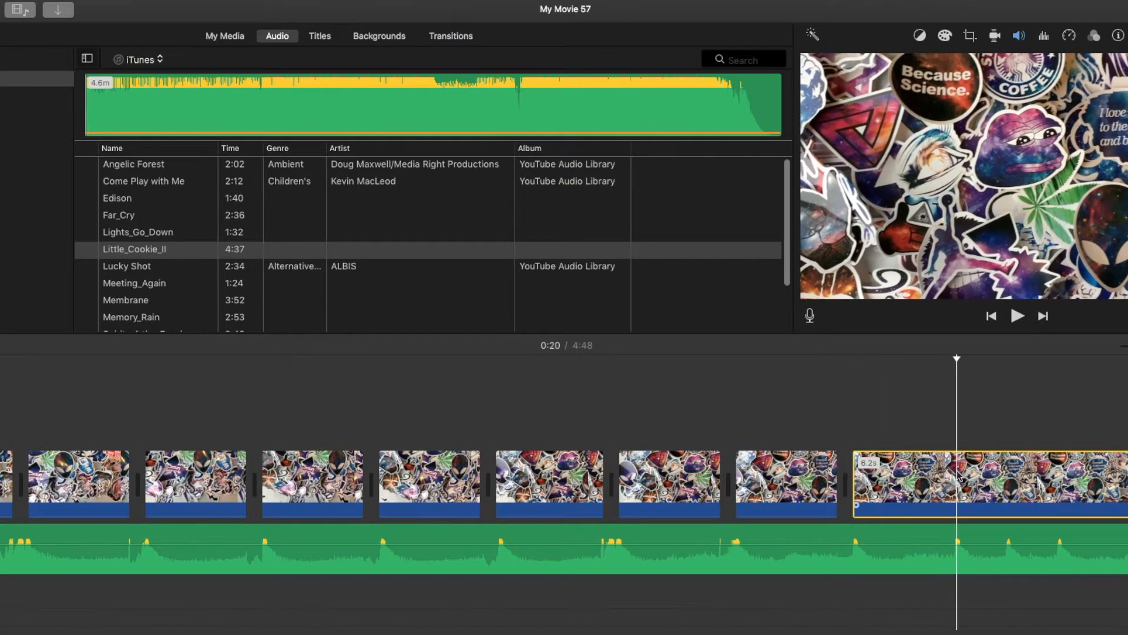
{"action": "scroll", "coordinate": [955, 479], "scroll_direction": "right", "scroll_amount": 4}
{"action": "key", "text": "super+b"}
{"action": "left_click", "coordinate": [728, 482]}
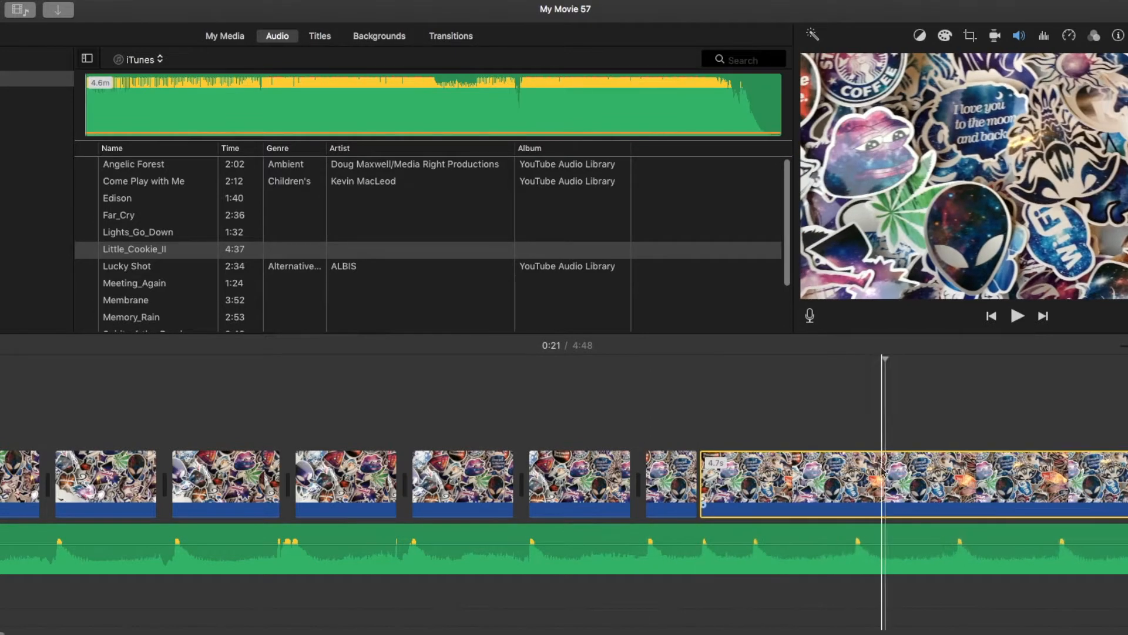
{"action": "left_click", "coordinate": [772, 478]}
{"action": "key", "text": "super+b"}
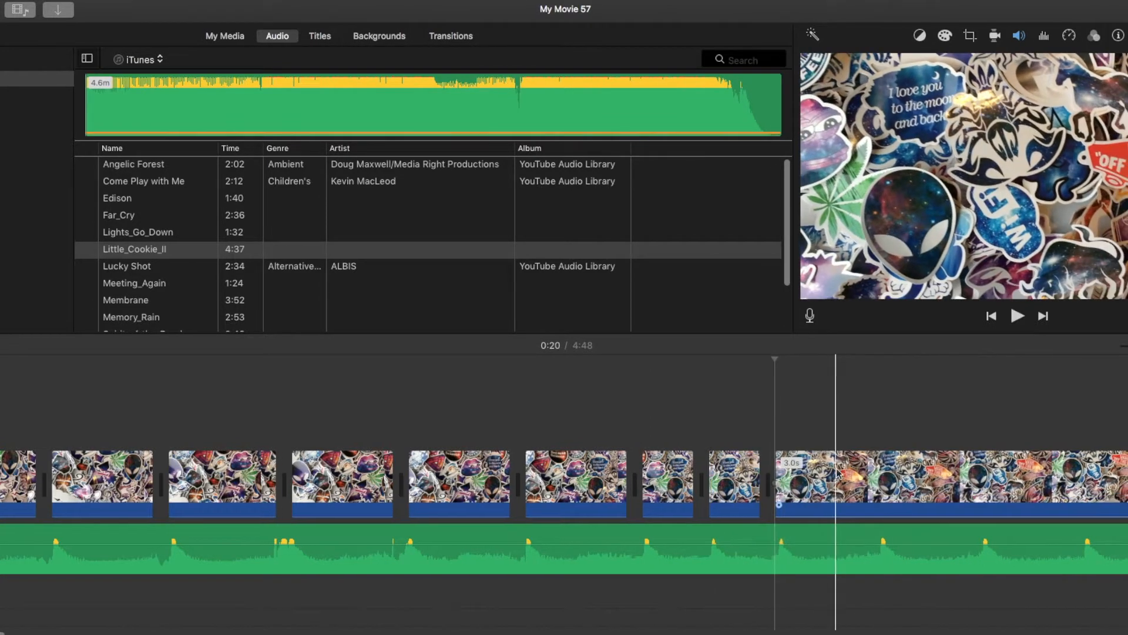
- Cut off the leftover sticker footage and song after the last short clip at 0:20
{"action": "left_click", "coordinate": [775, 535]}
{"action": "left_click_drag", "start_coordinate": [752, 626], "coordinate": [511, 626]}
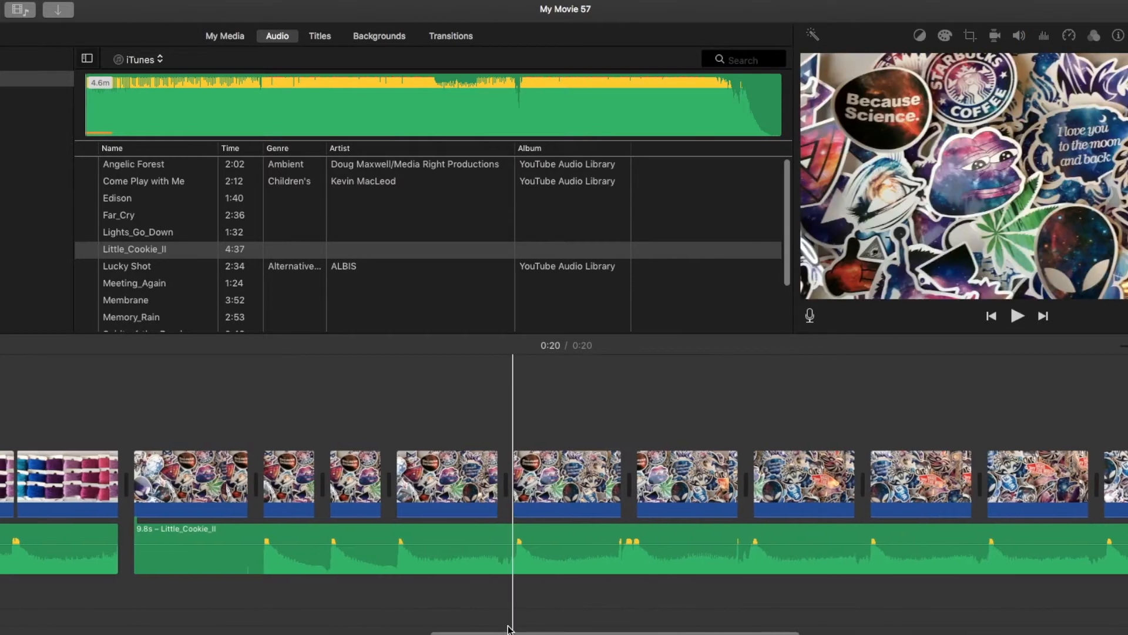